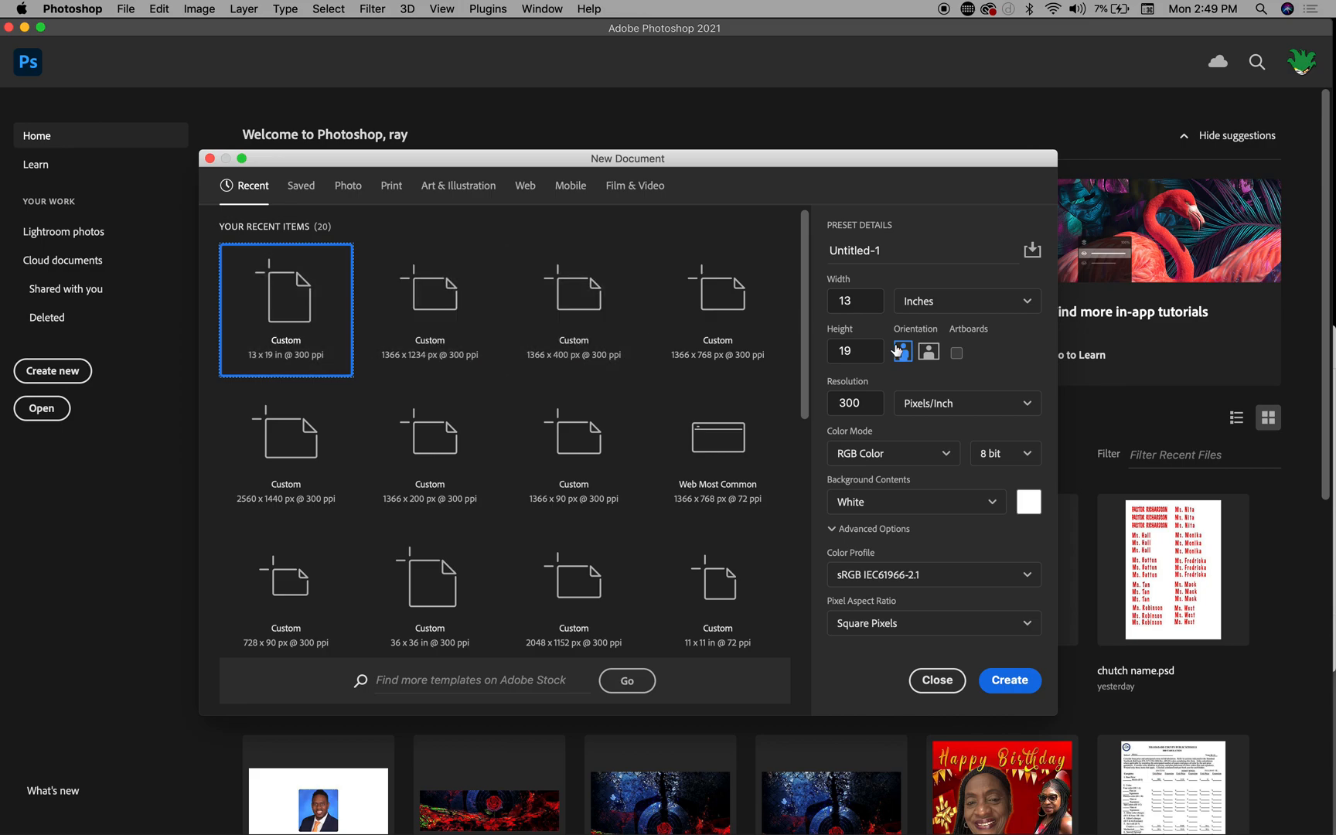
- Create a new 1366 x 1366 pixel document at 300 pixels/inch in RGB with a white background
click(951, 300)
click(948, 325)
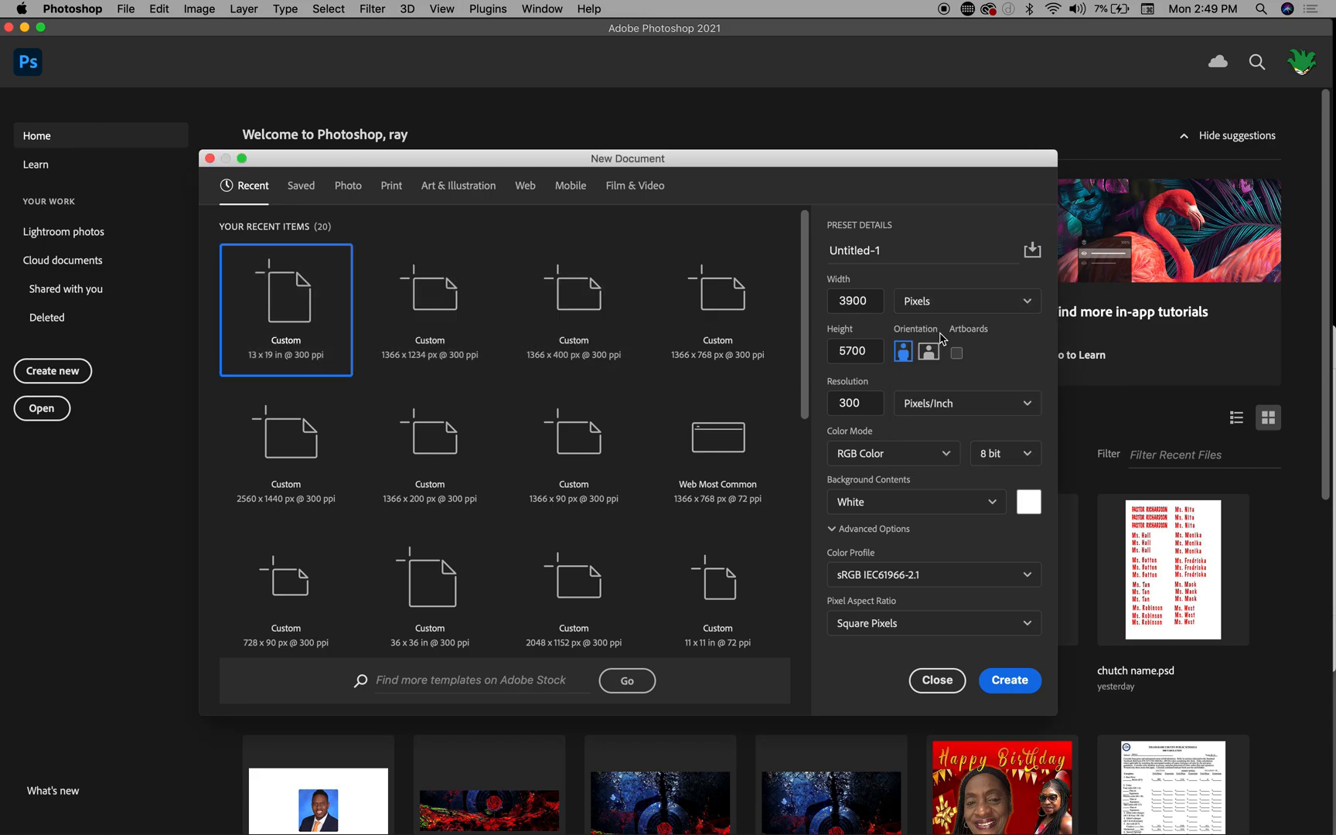
click(876, 305)
text(1366)
click(868, 349)
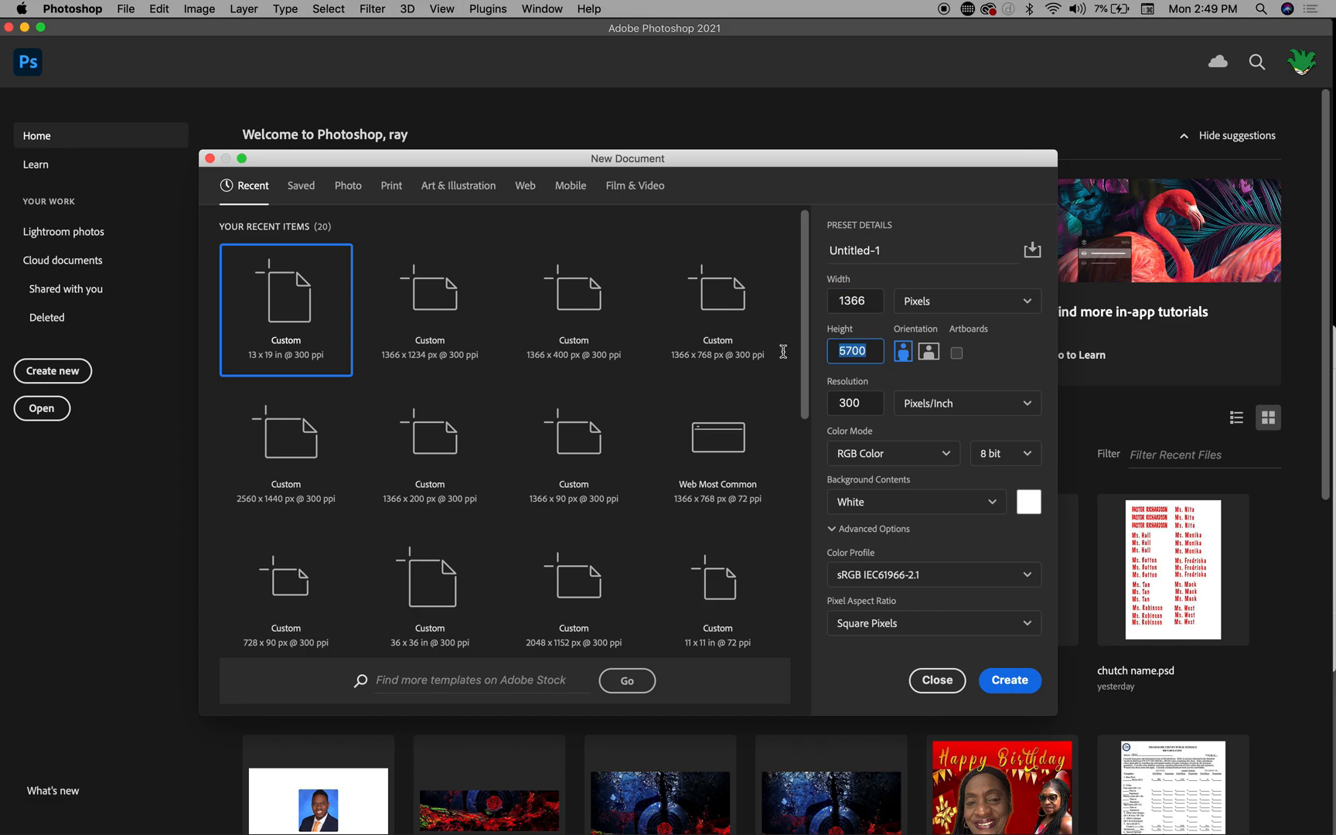
text(1)
click(1013, 682)
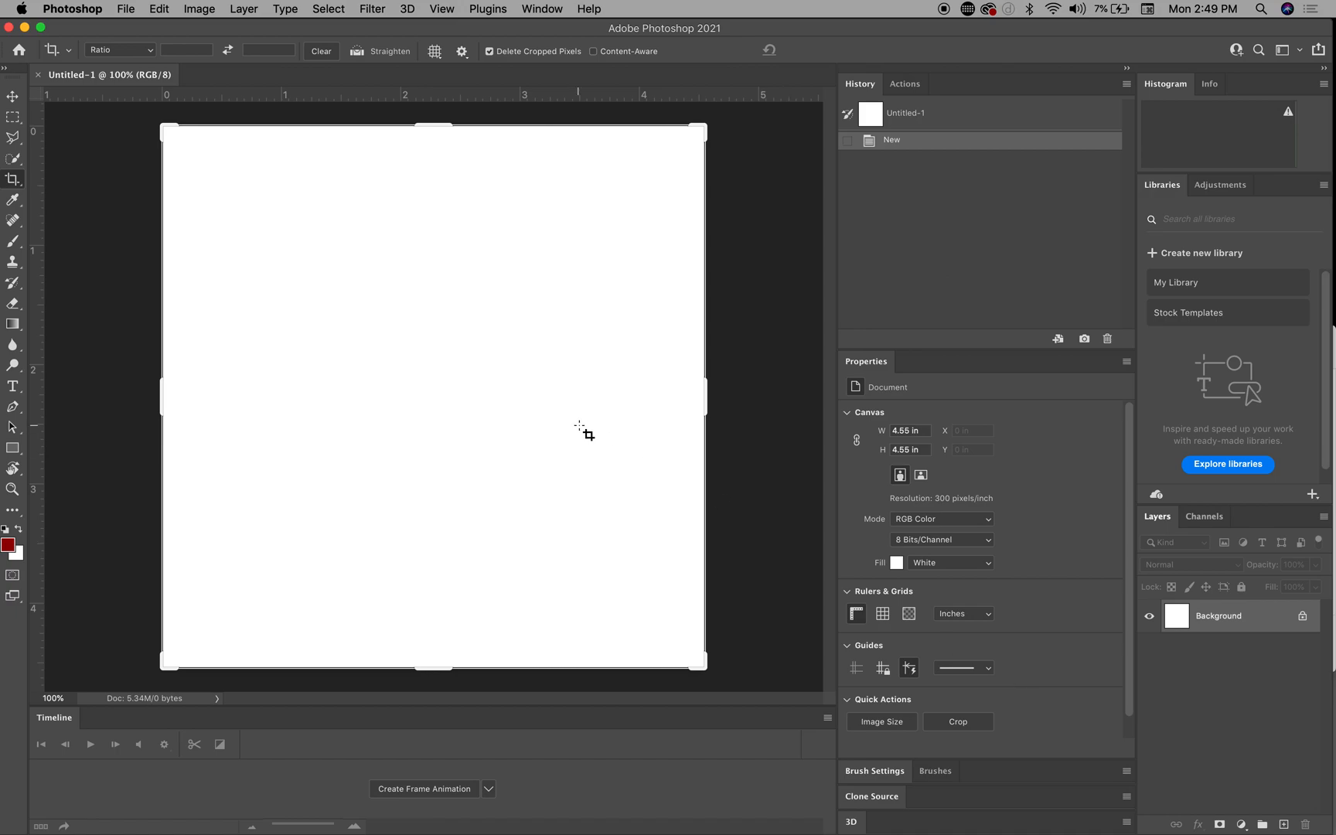
- Place IMG_3633.JPG from the Downloads folder onto the canvas at its default fitted size
click(12, 96)
drag(781, 36, 629, 143)
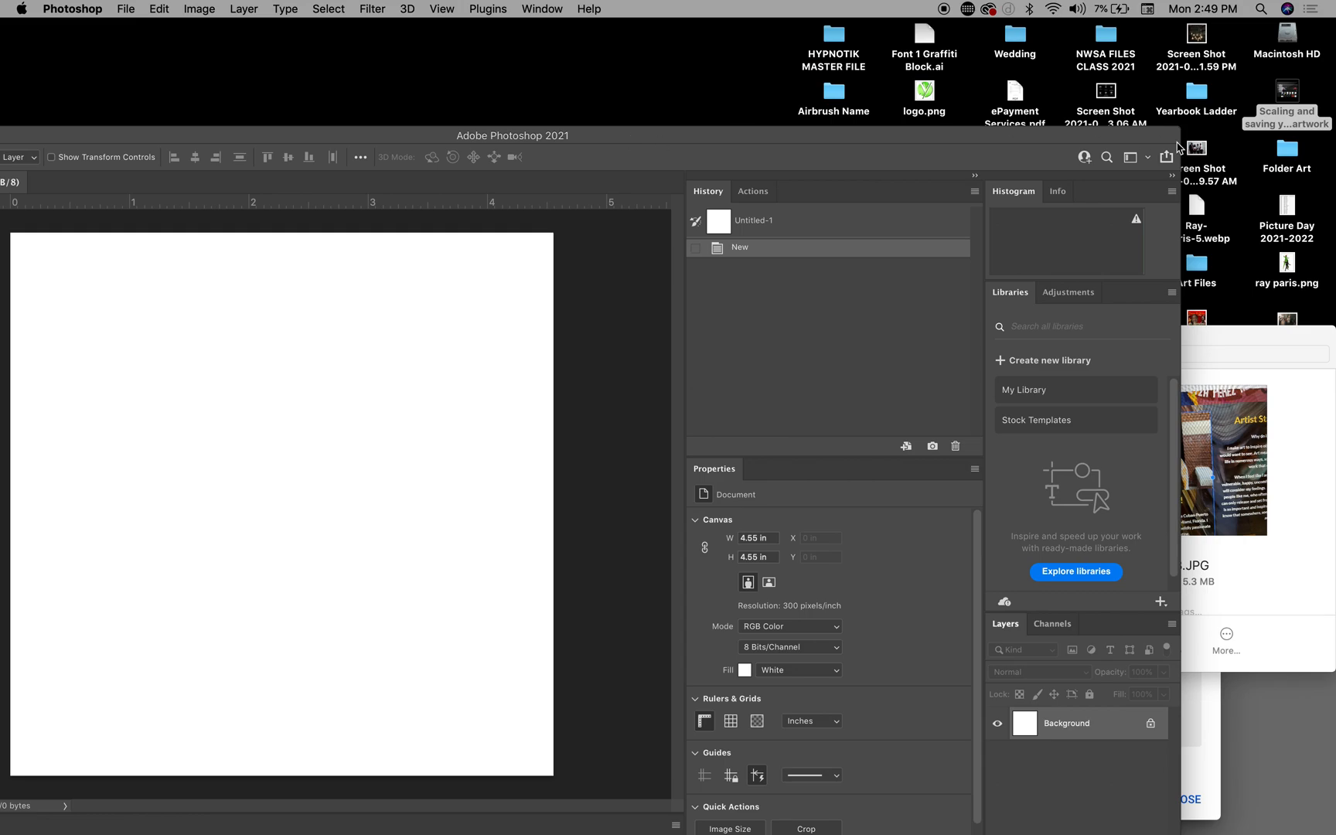
click(1237, 336)
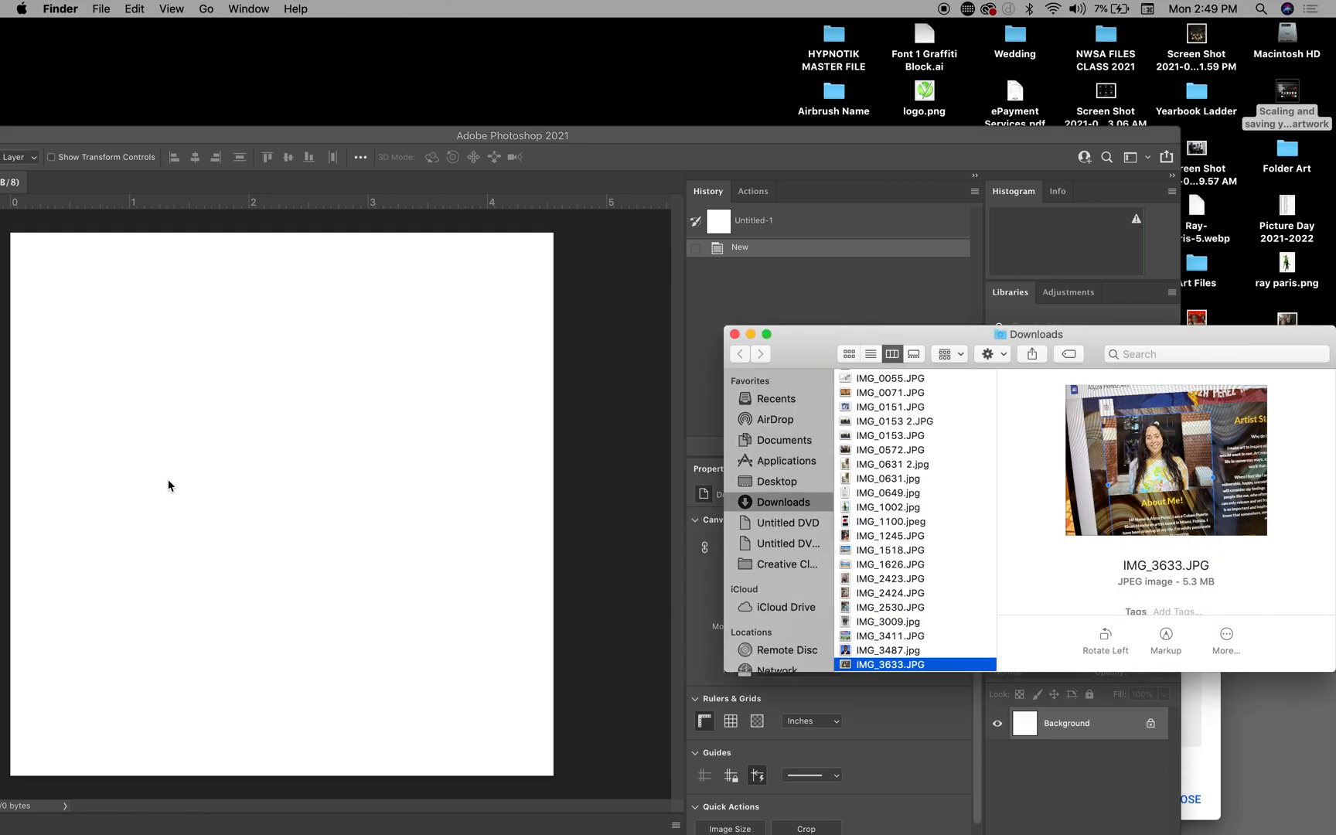
drag(843, 667, 258, 454)
drag(363, 137, 702, 31)
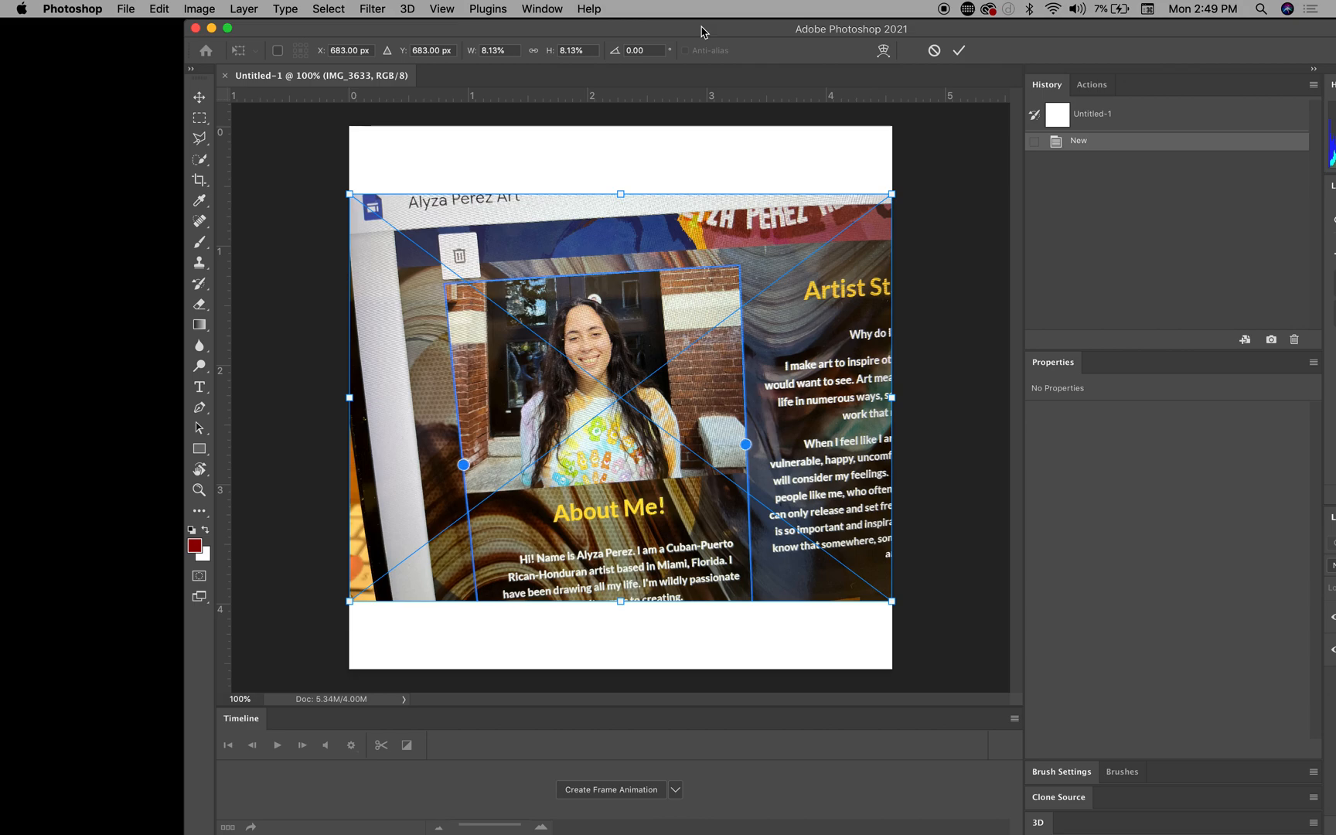
key(Return)
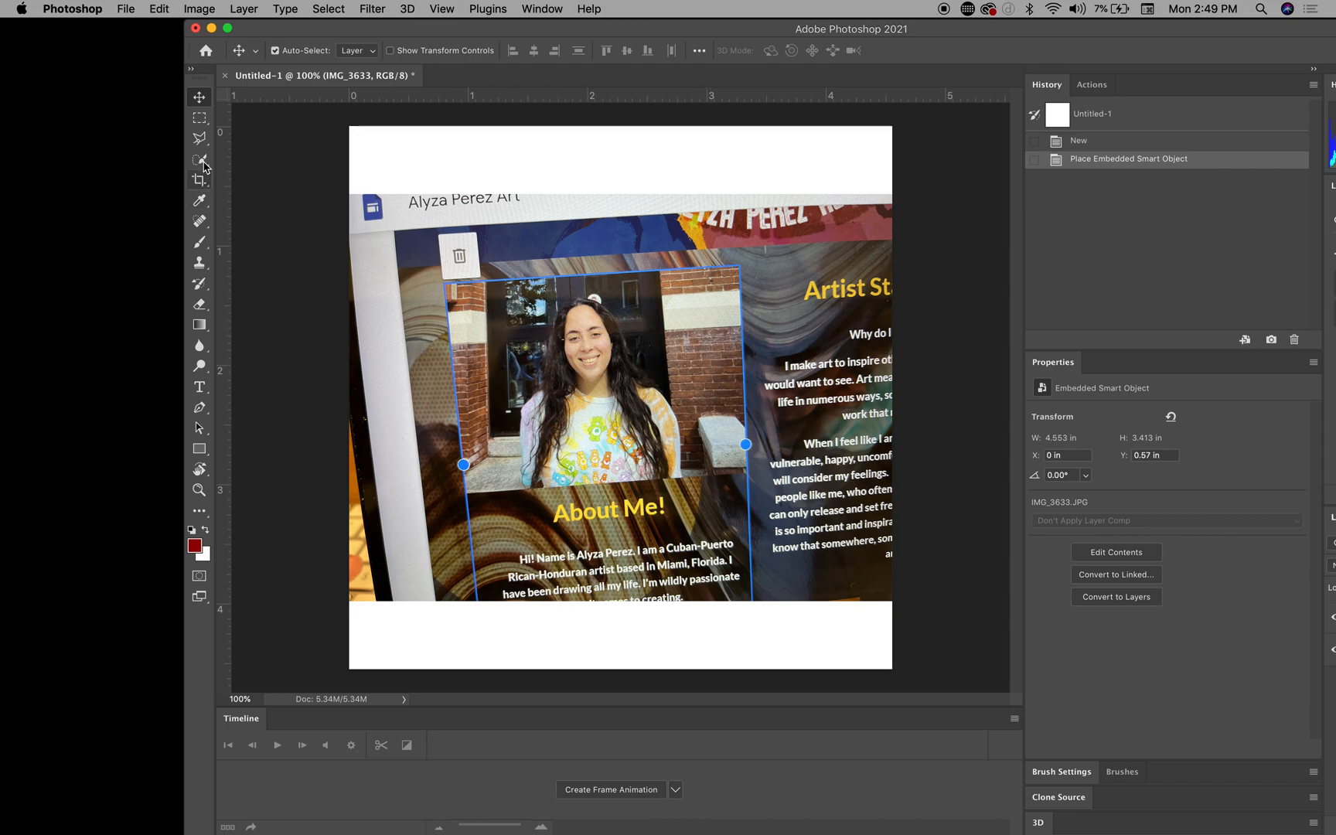
- Select a rectangular area around the woman's portrait in the placed image and invert the selection
click(199, 118)
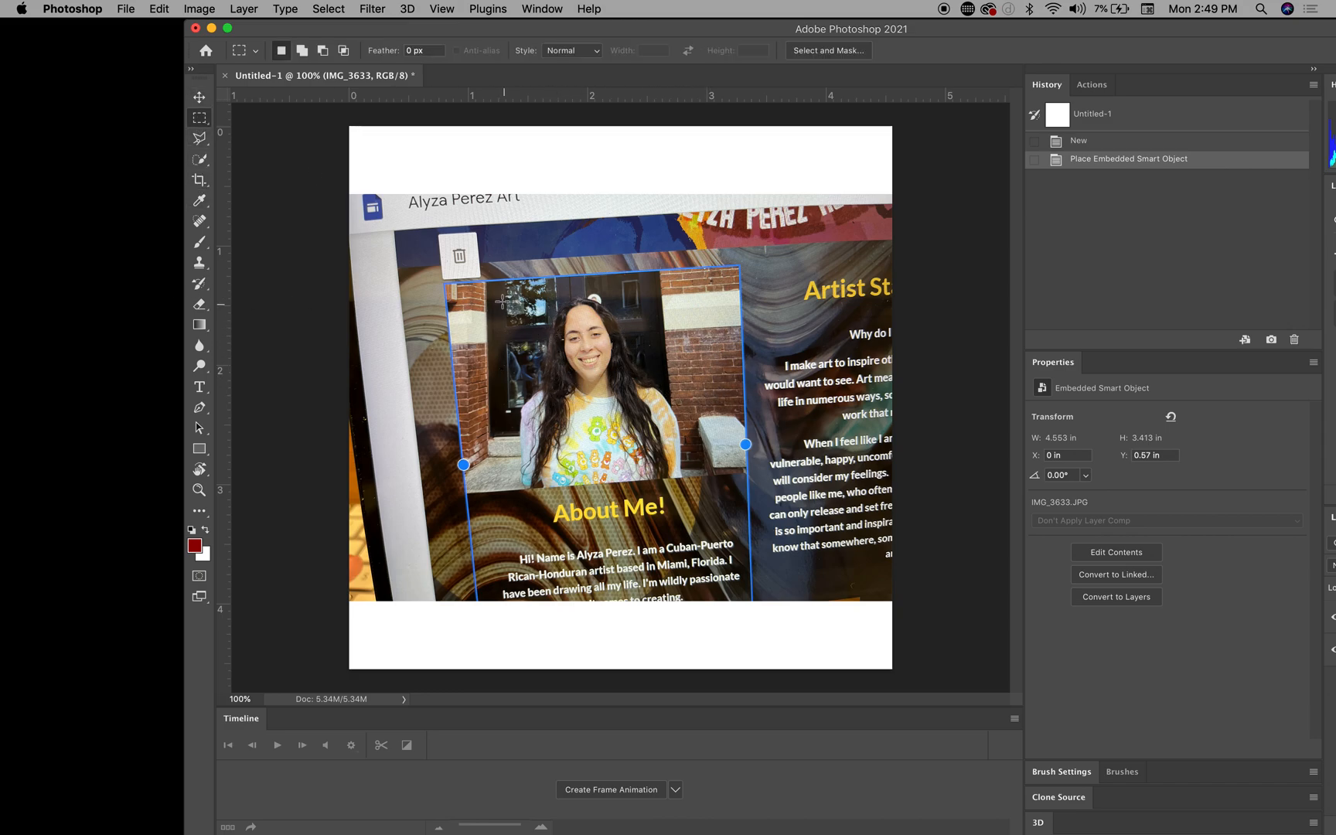
drag(503, 287, 689, 477)
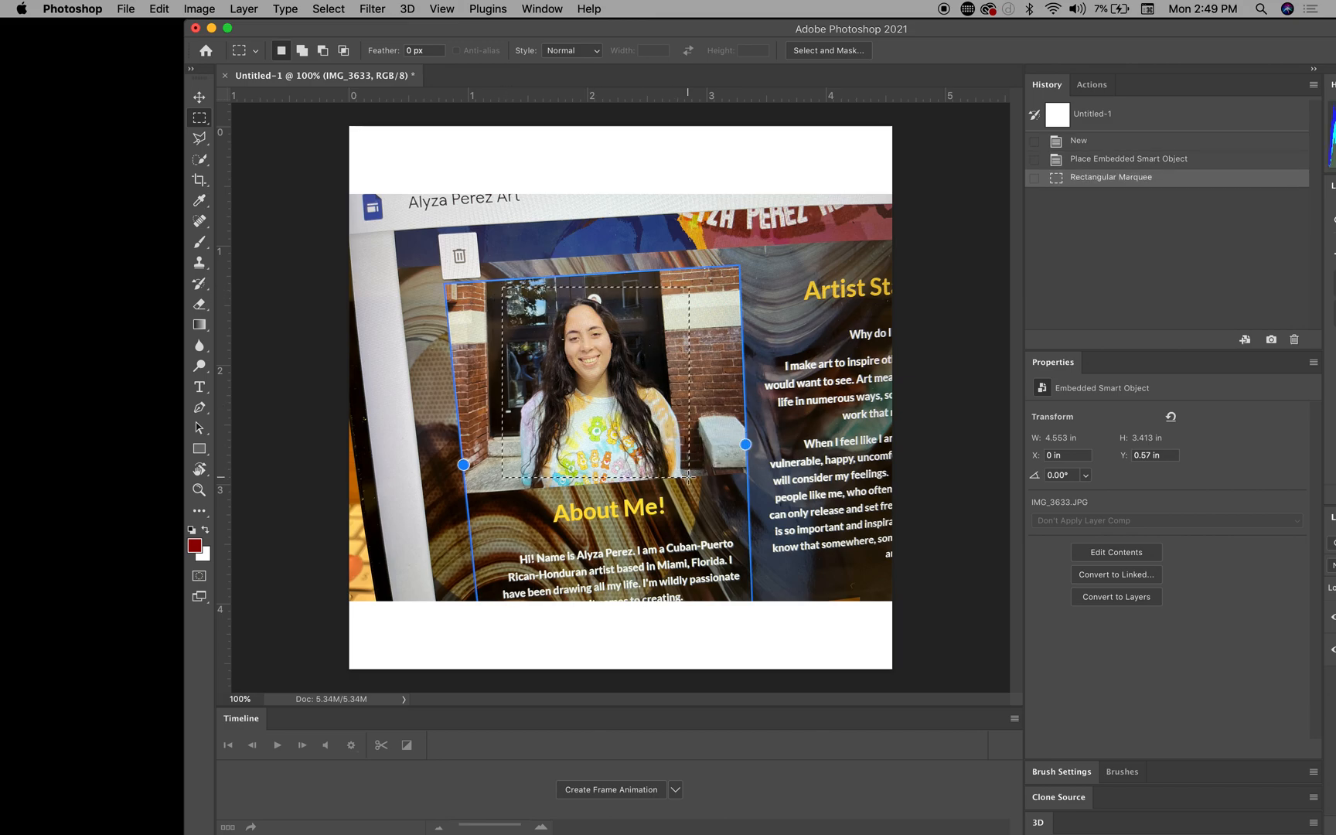
click(329, 8)
click(343, 77)
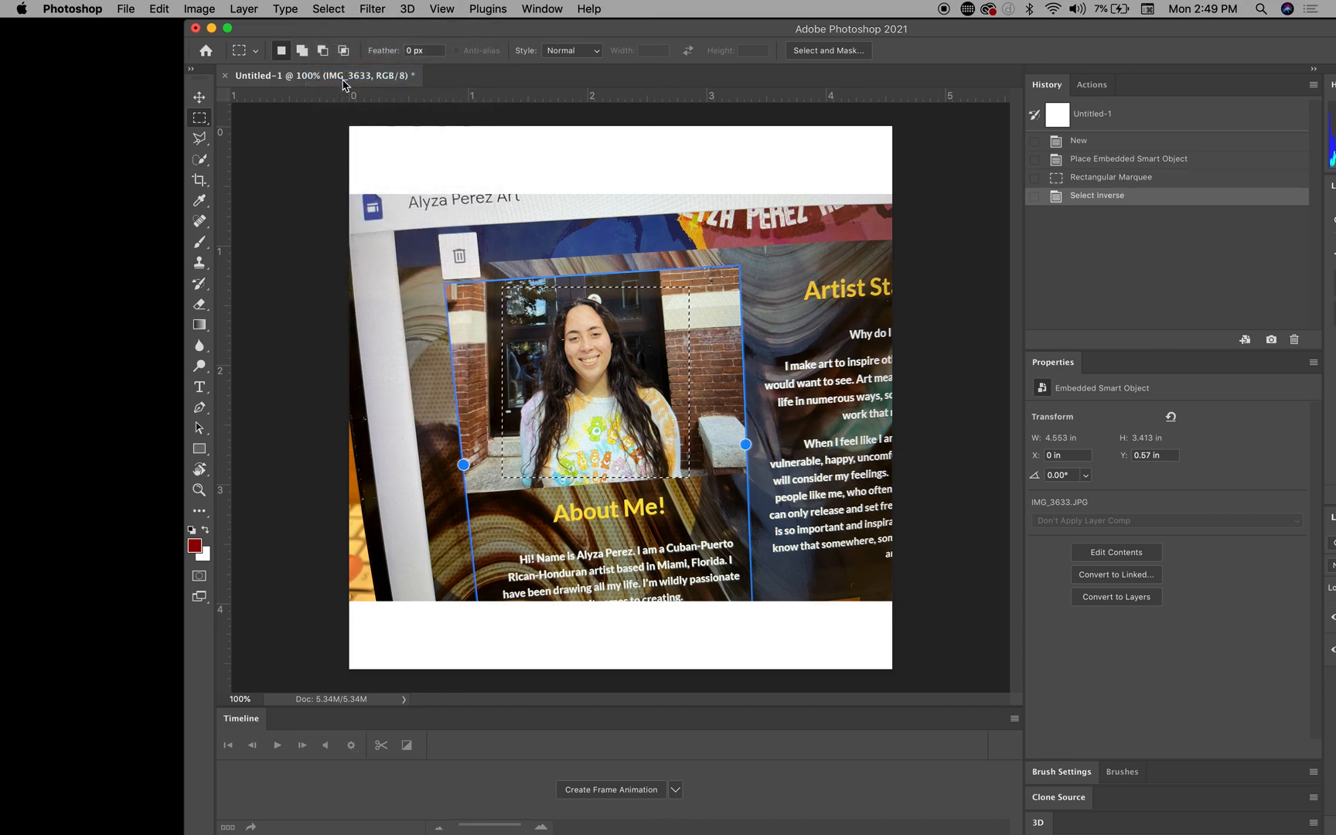
- Rasterize the IMG_3633 layer, clear everything outside the rectangular portrait area and deselect
key(BackSpace)
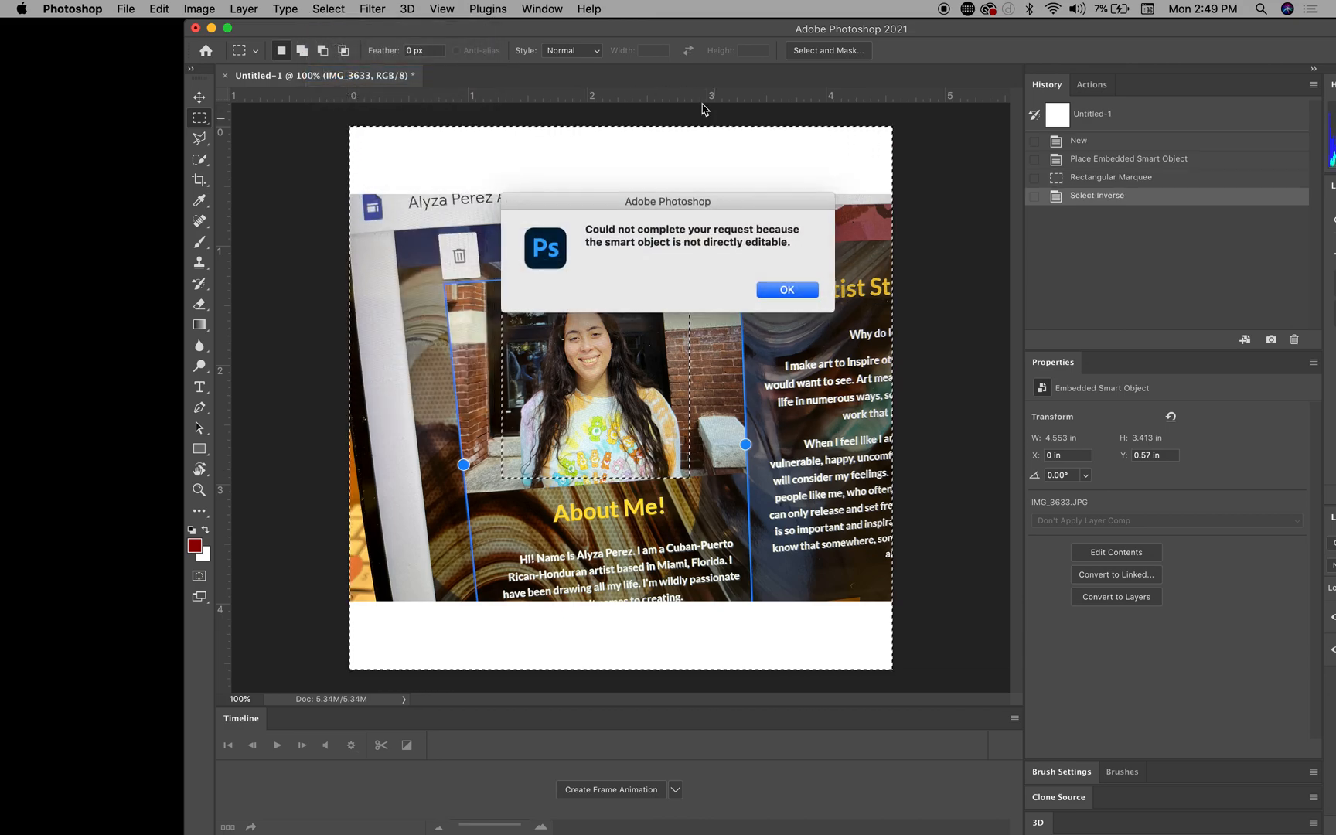
click(810, 294)
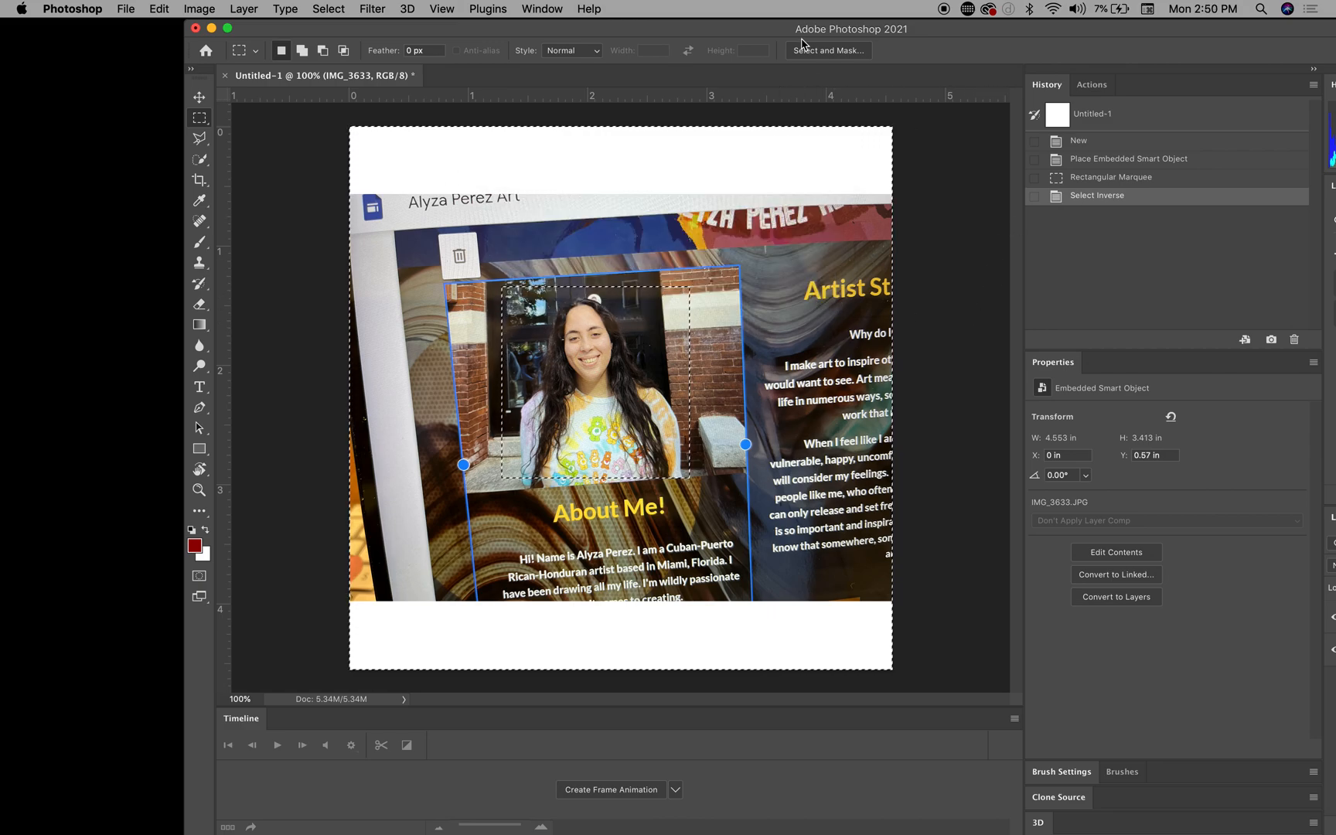
click(531, 8)
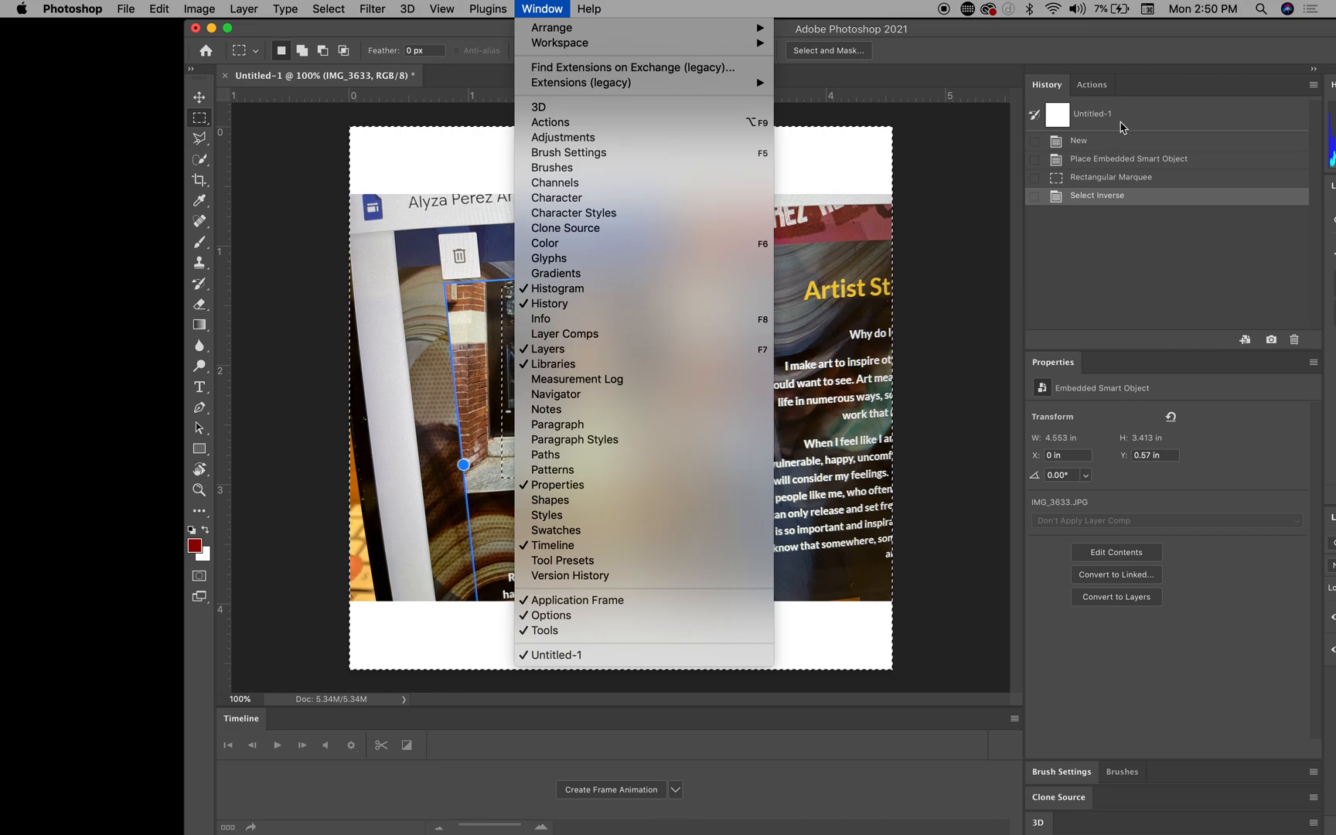
click(1117, 39)
drag(1111, 32, 954, 31)
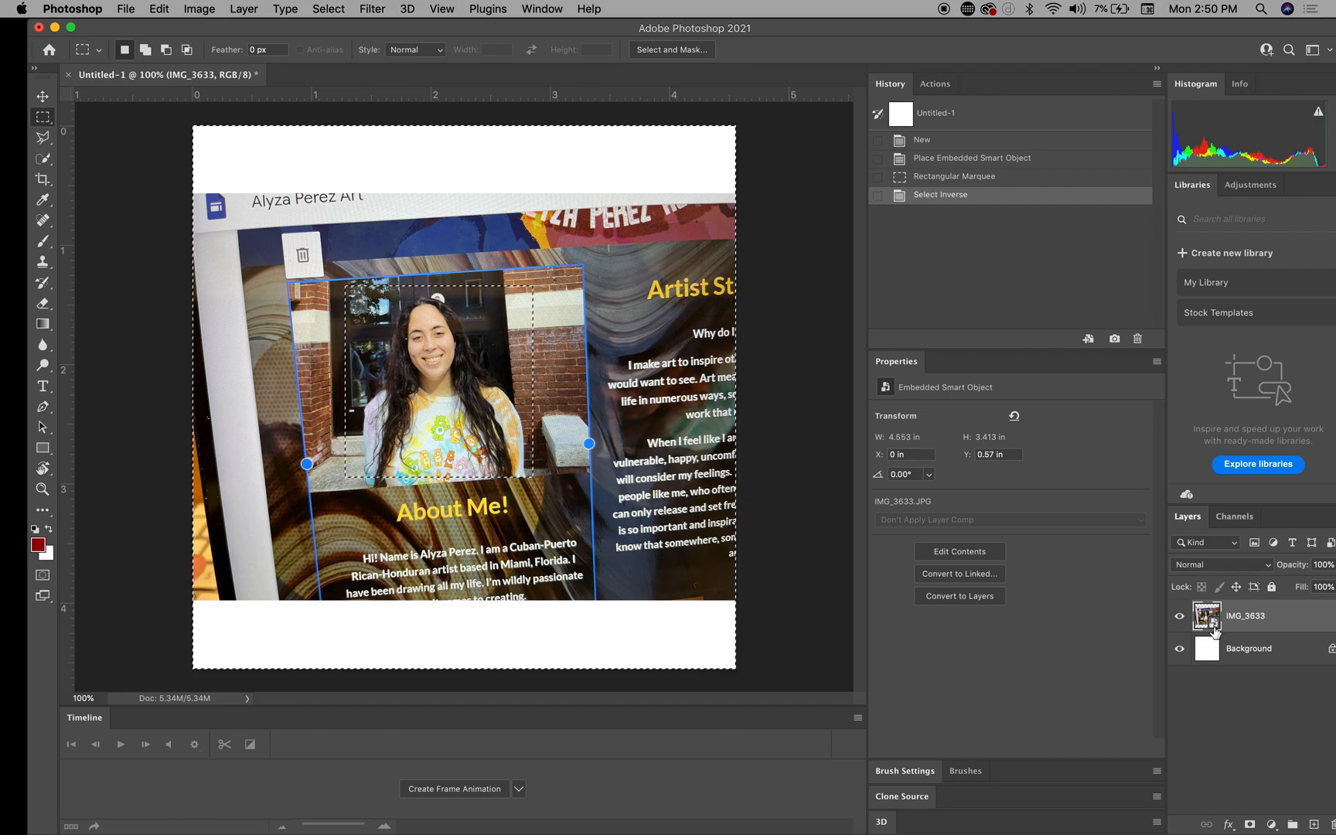
right_click(1289, 623)
click(1152, 417)
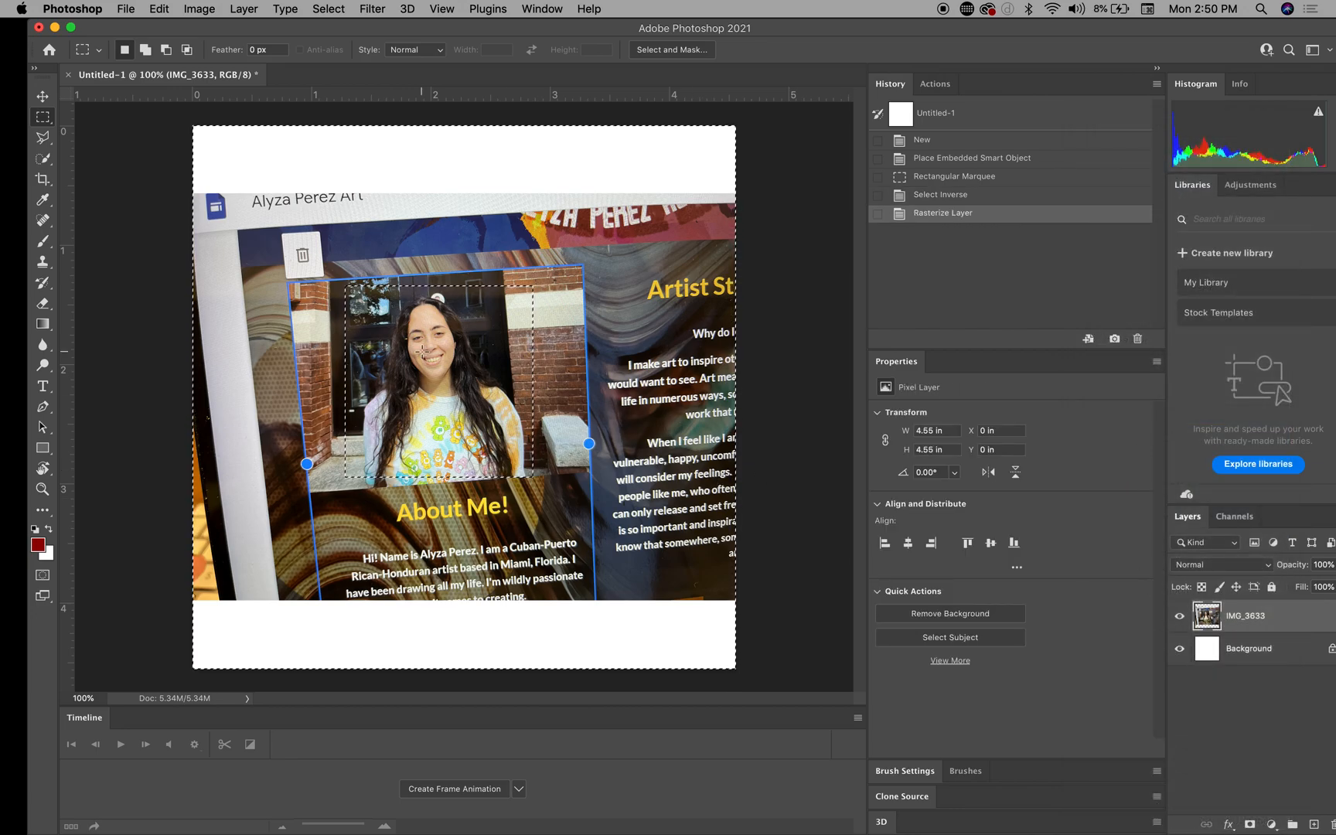
key(Delete)
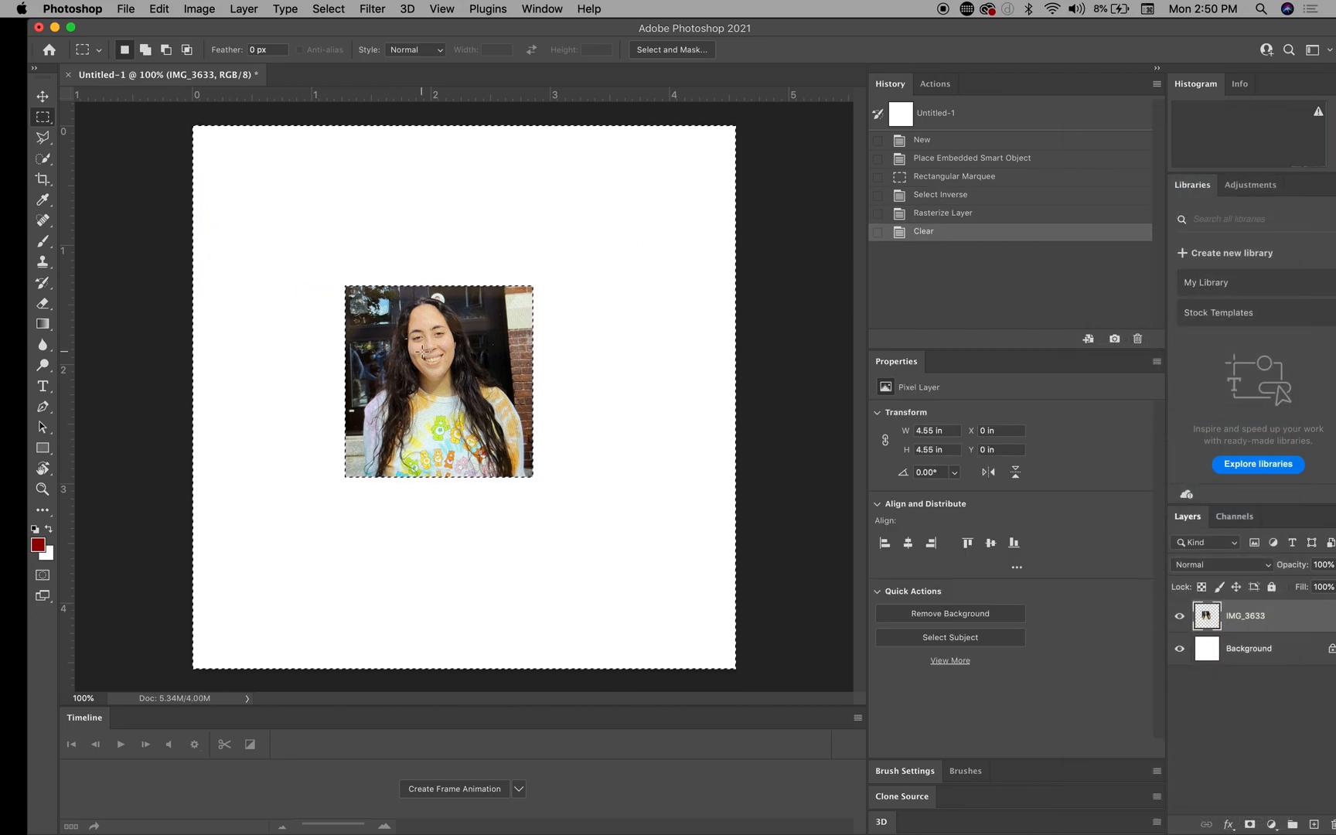
key(super+d)
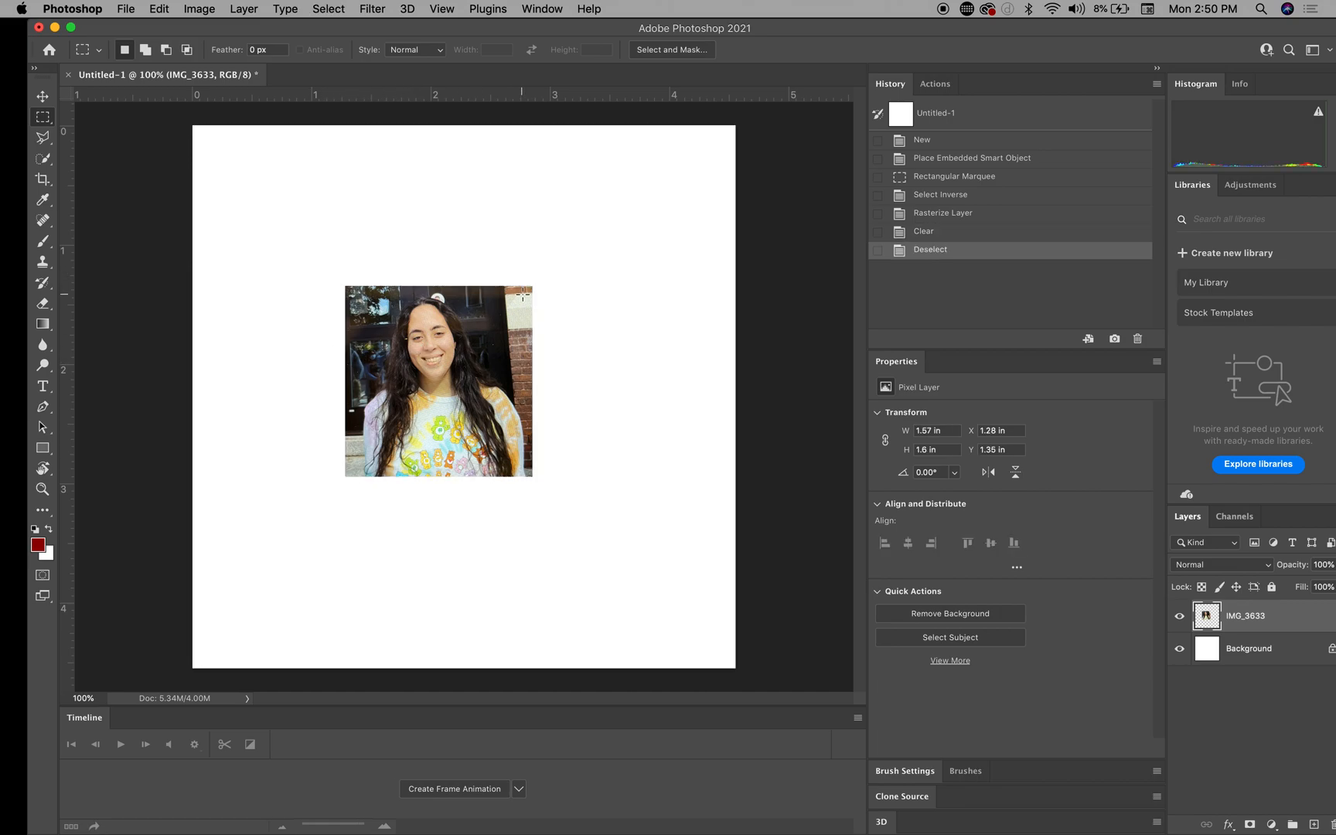
- Draw a rounded rectangle of about 332 x 368 px with a 56 px corner radius over the portrait
click(50, 454)
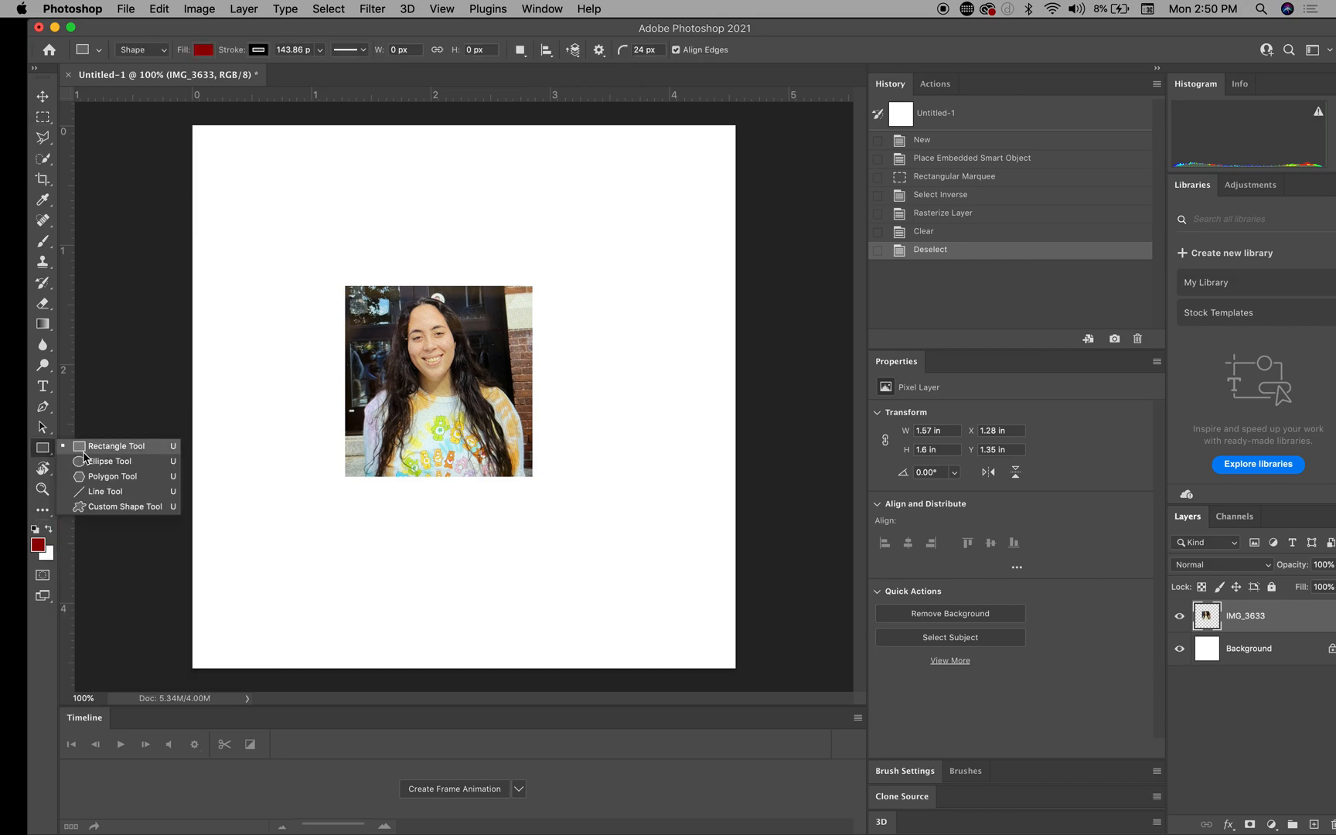
click(88, 448)
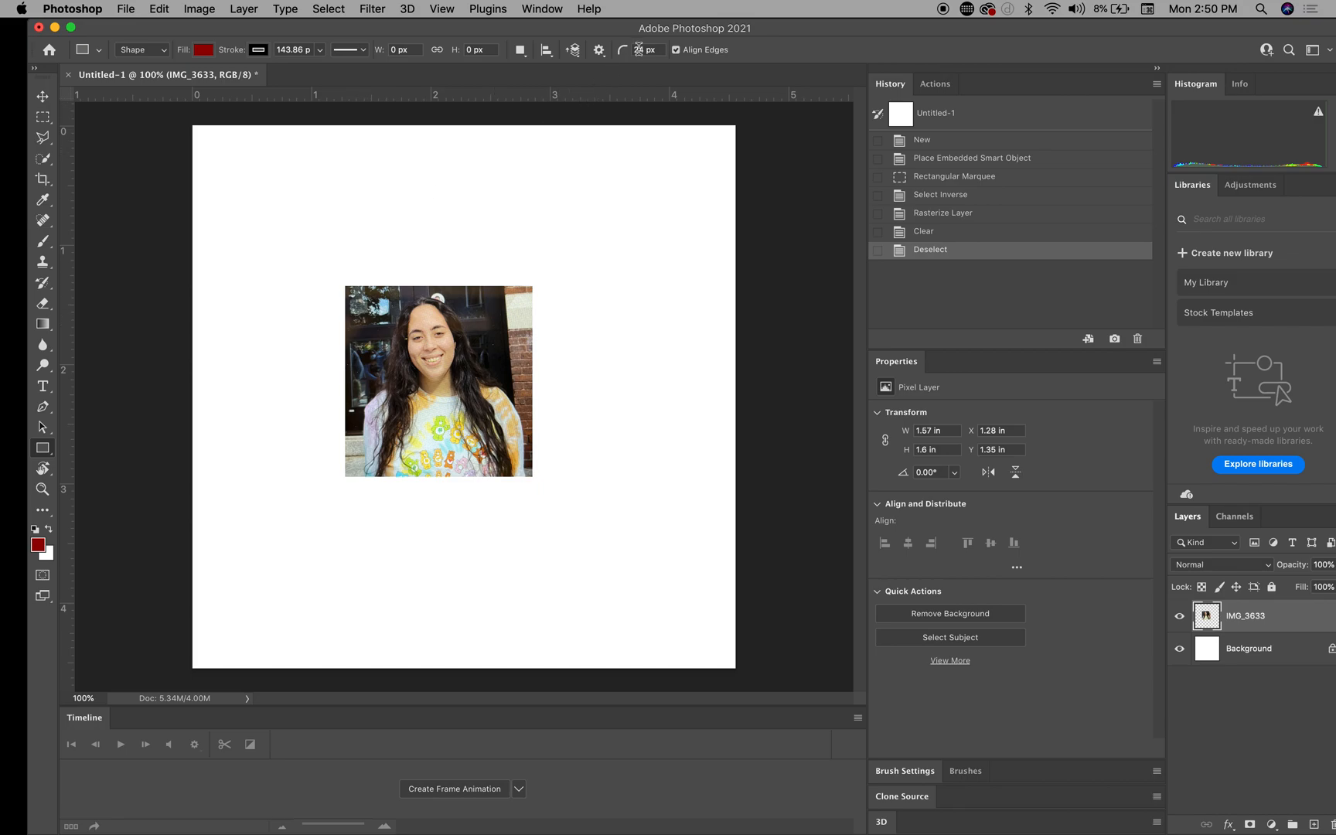
drag(623, 58, 634, 58)
mouse_move(361, 298)
mouse_down()
mouse_move(481, 402)
mouse_move(492, 442)
mouse_up()
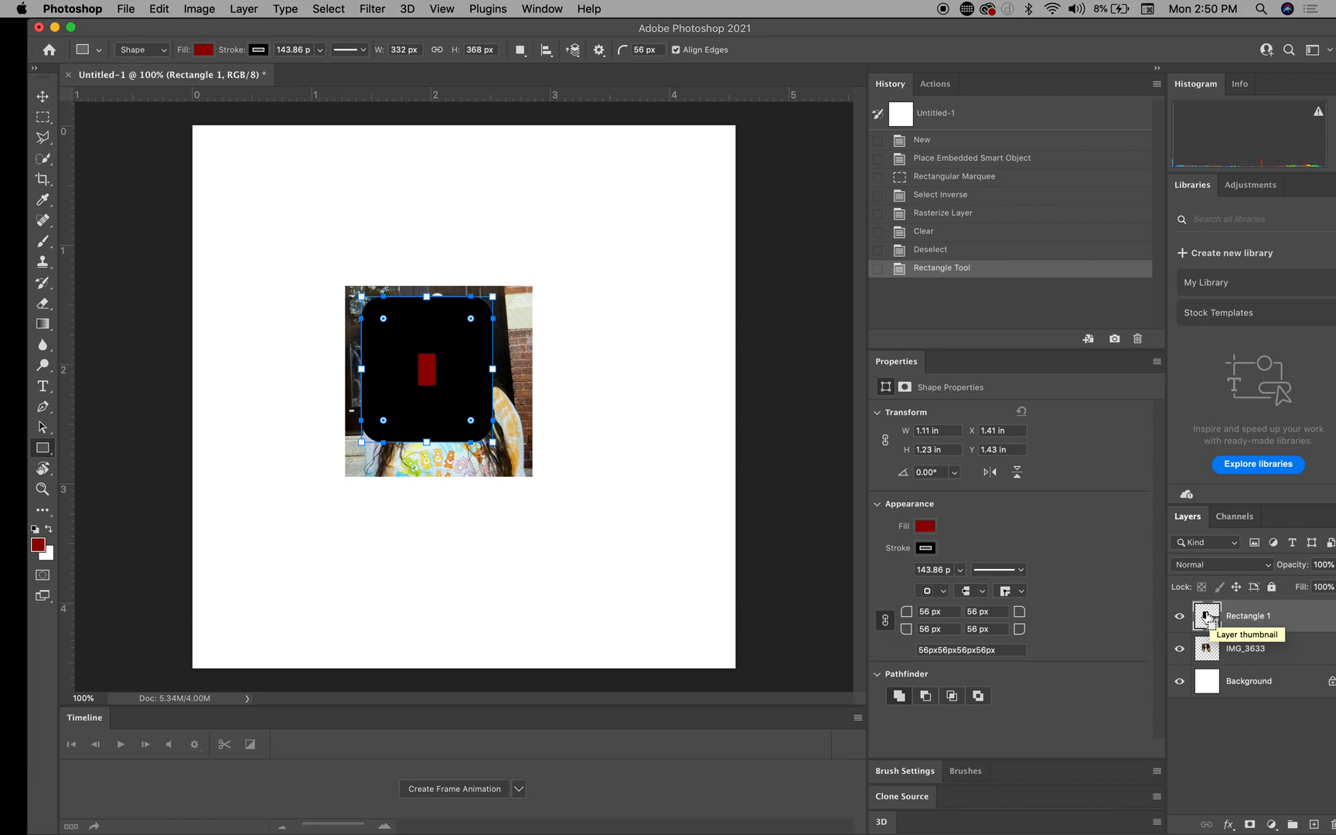
- Load the rounded rectangle's outline as a selection, hide its layer and centre the selection over the woman
super+click(1207, 616)
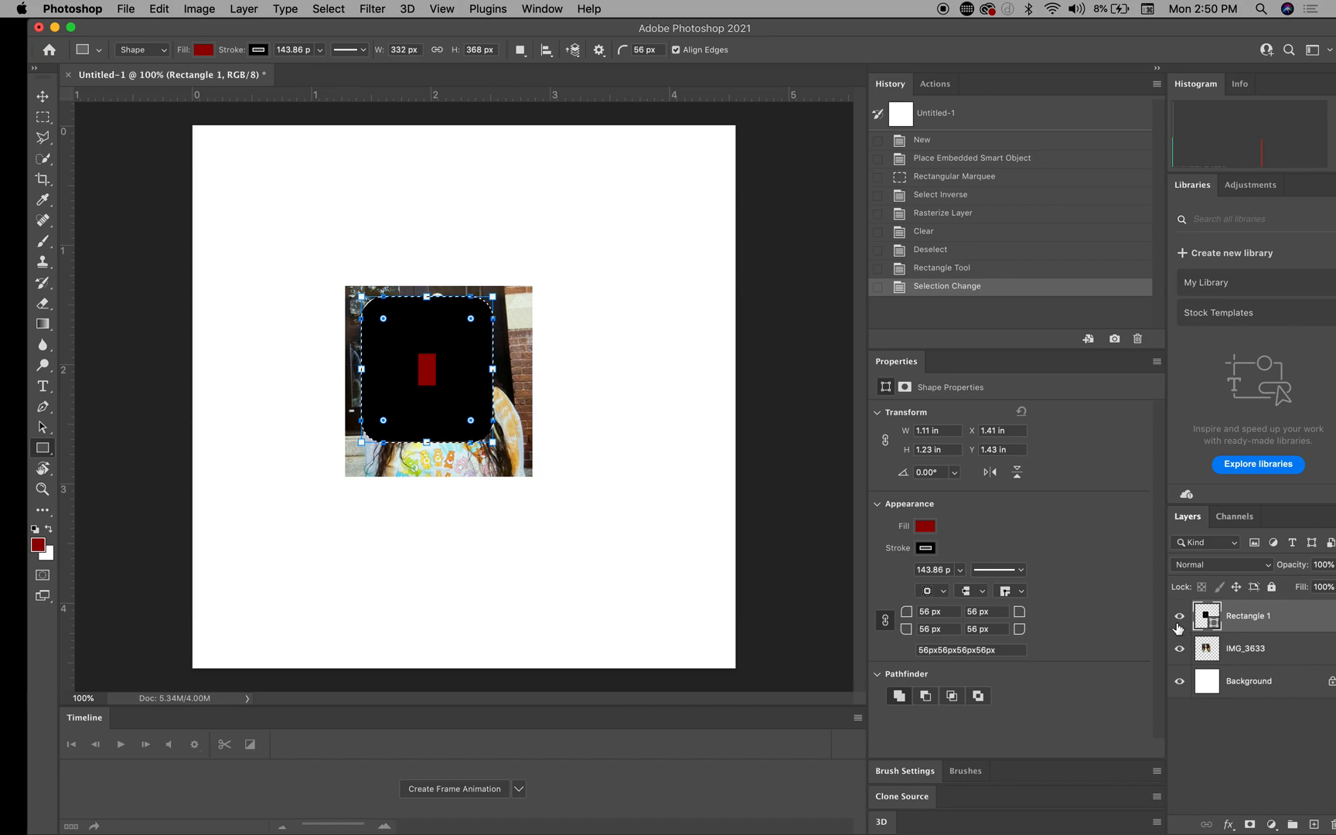
click(1178, 619)
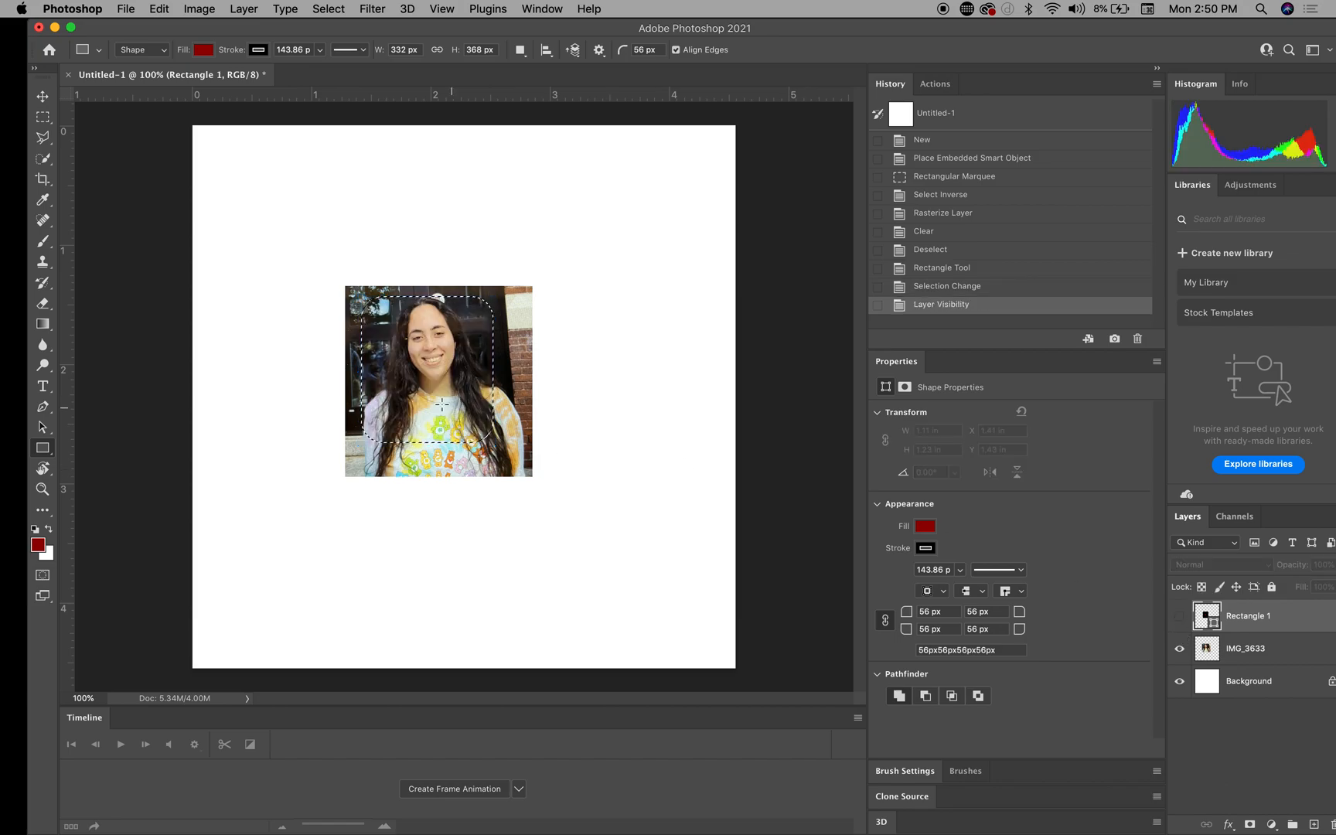
click(43, 96)
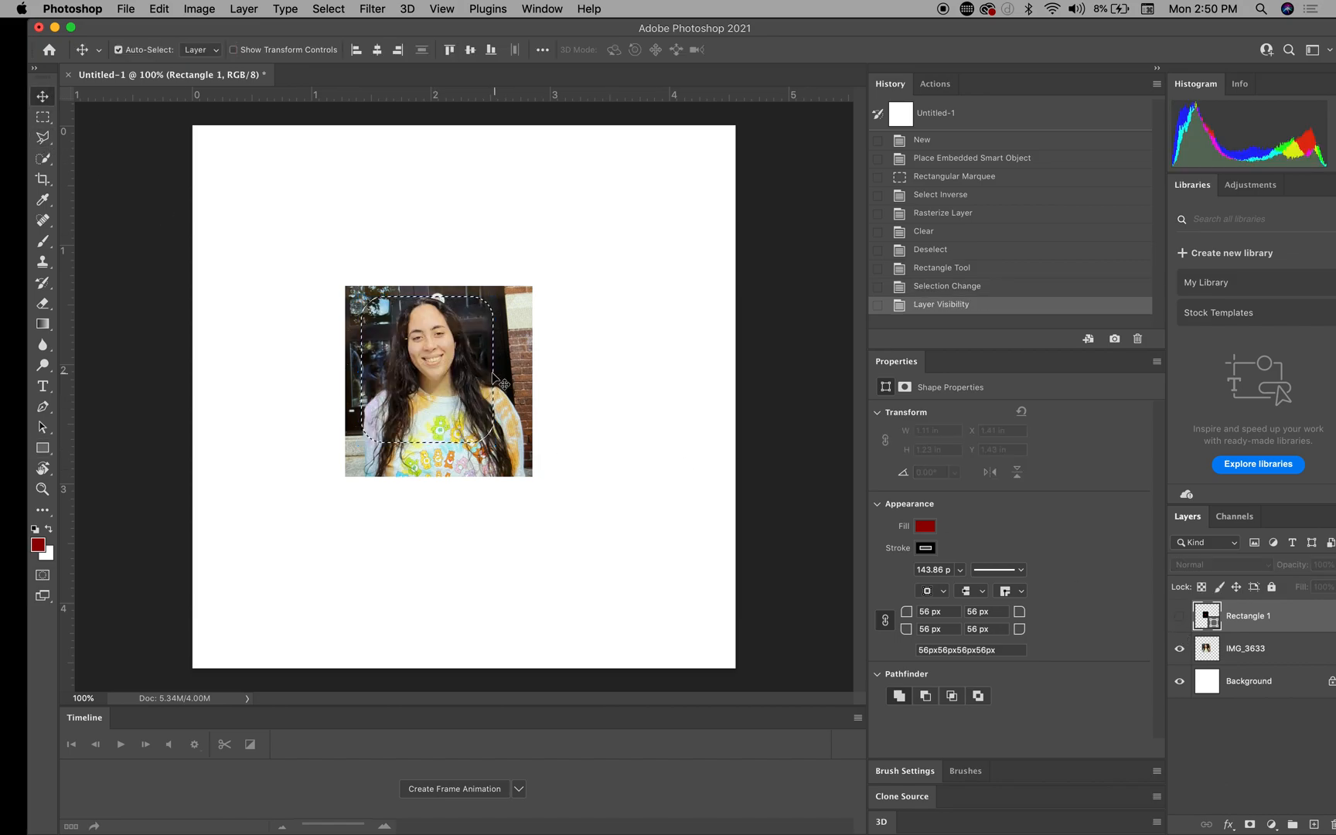
drag(433, 377, 436, 373)
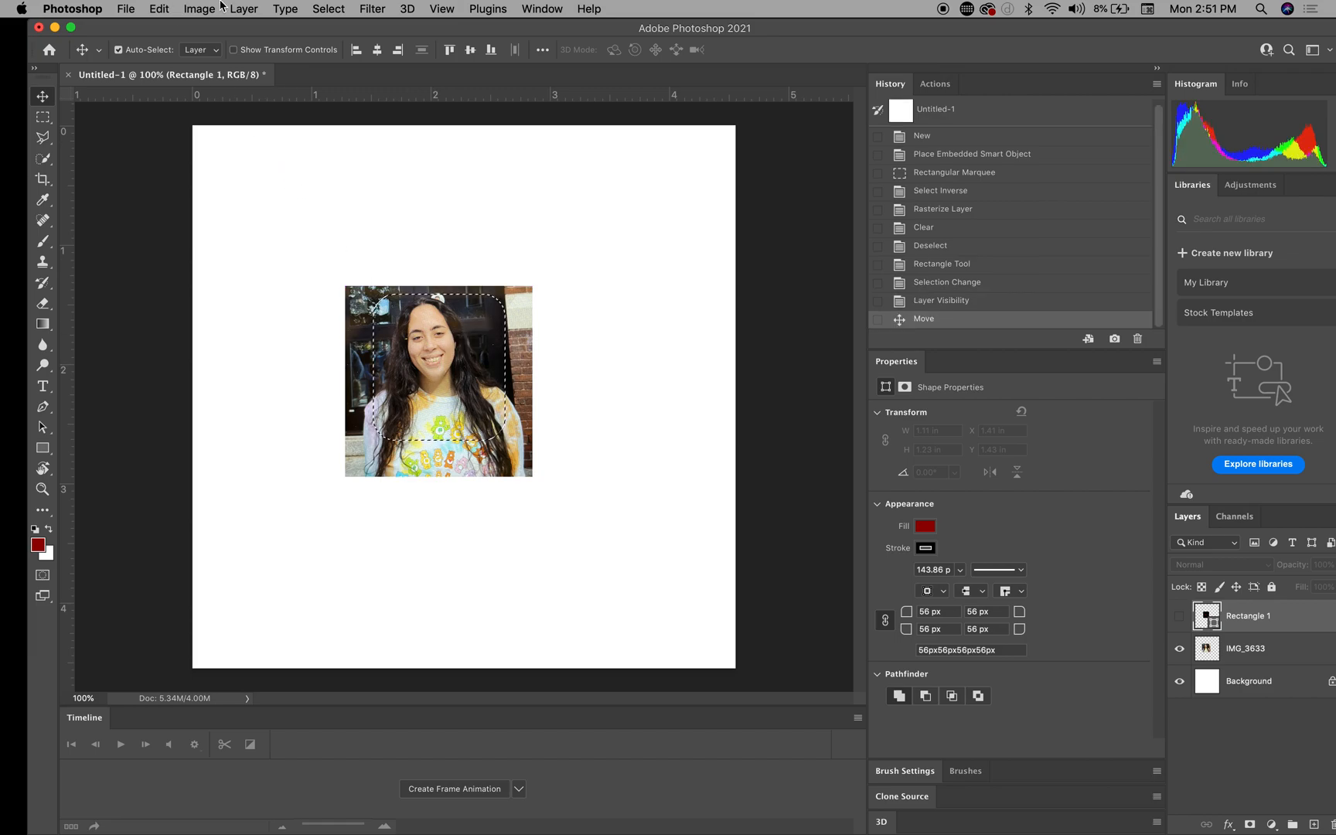
- Invert the rounded selection, clear the surrounding area on the IMG_3633 layer and deselect
click(328, 9)
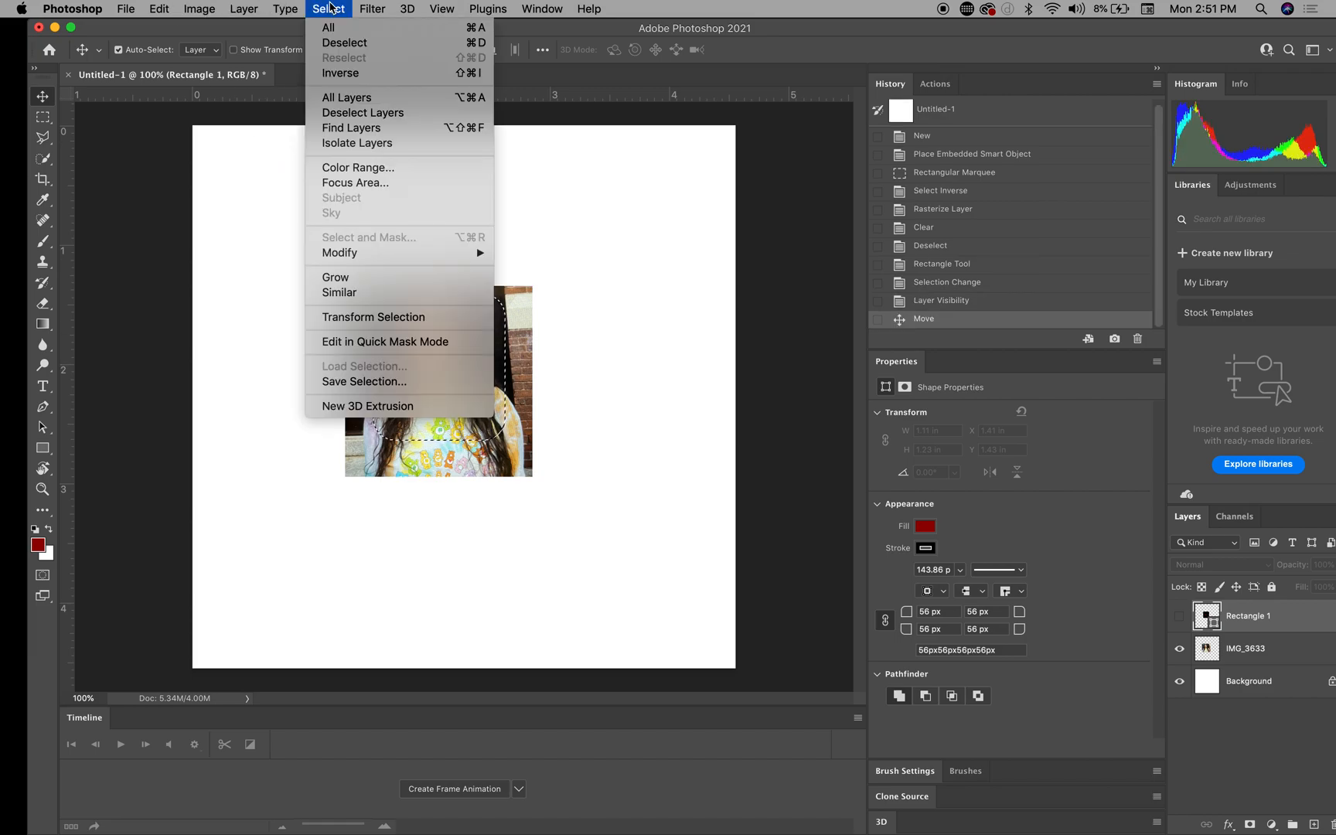
click(335, 73)
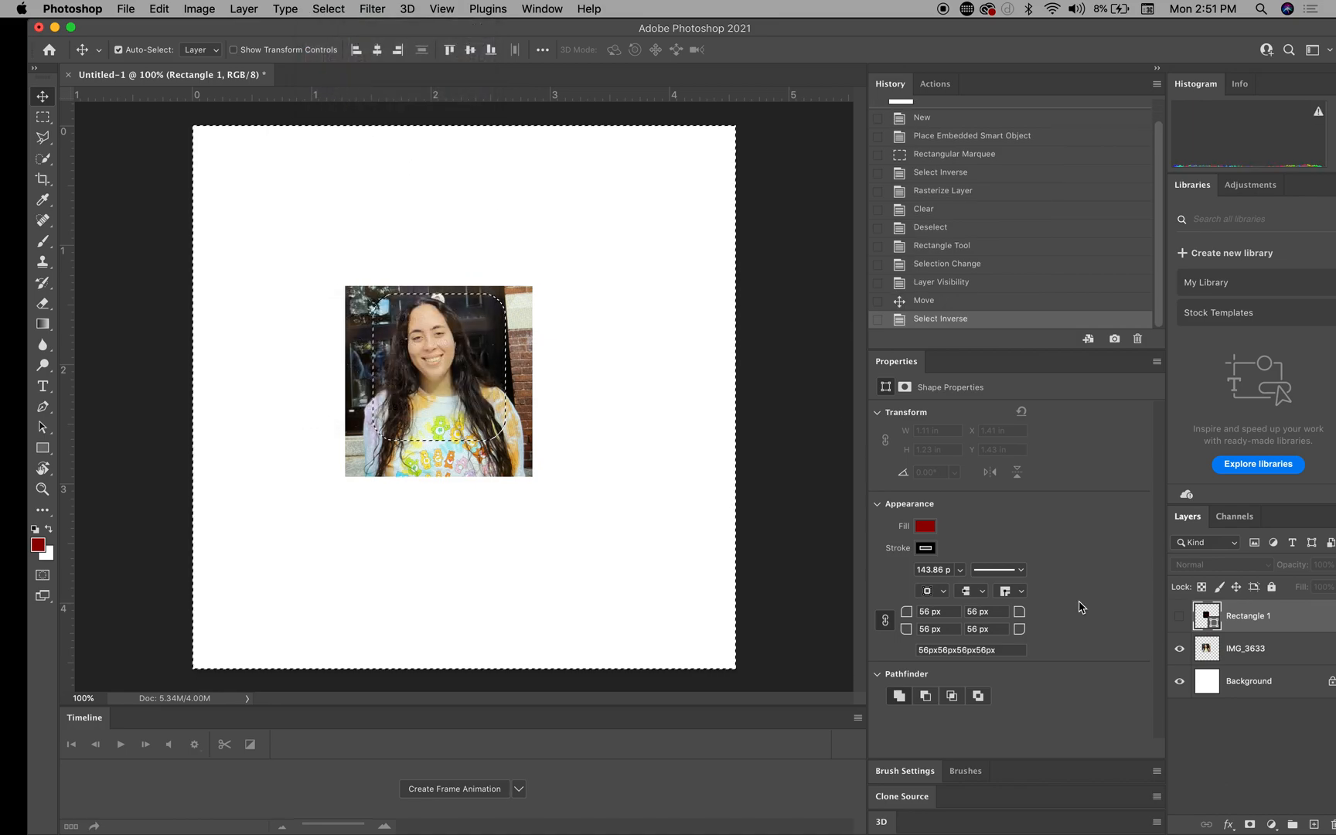
click(1275, 651)
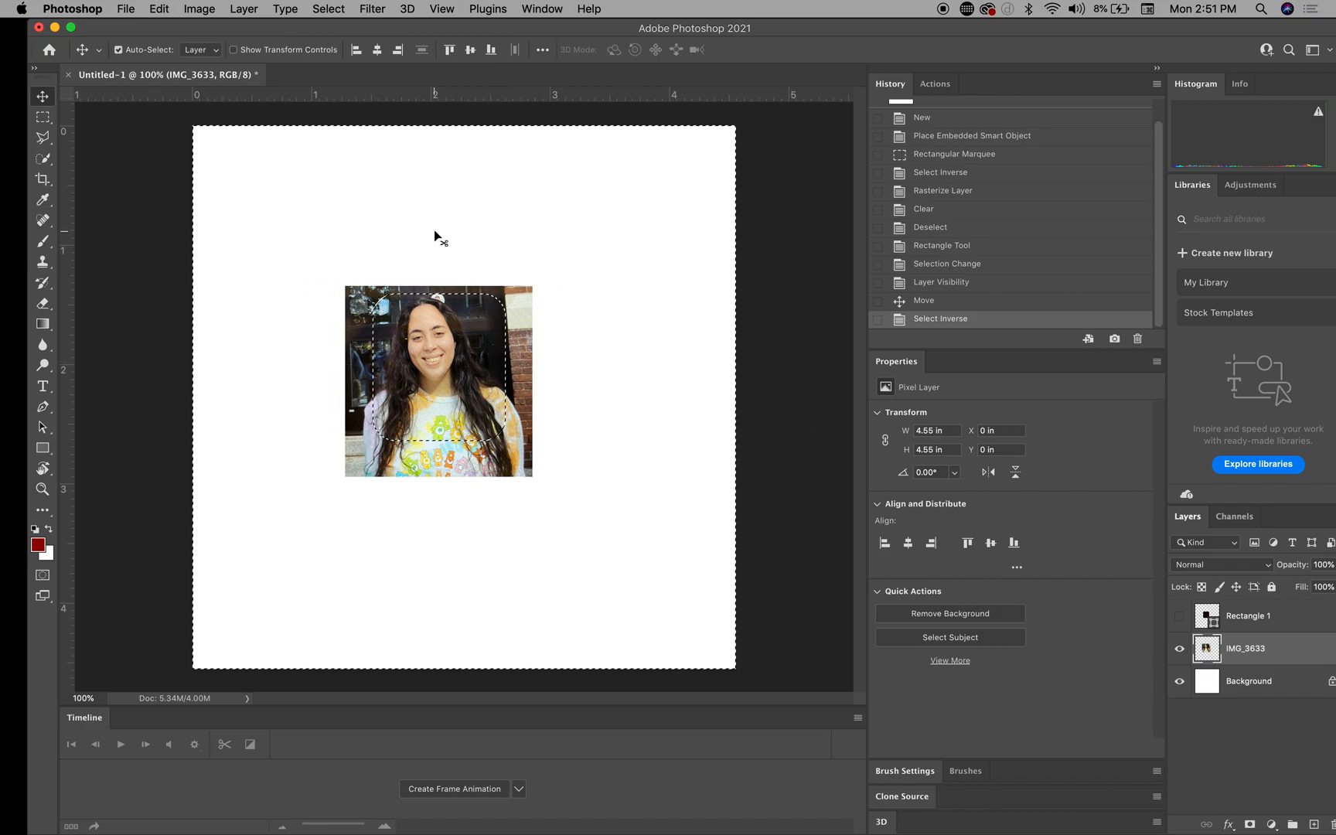
key(BackSpace)
key(cmd+d)
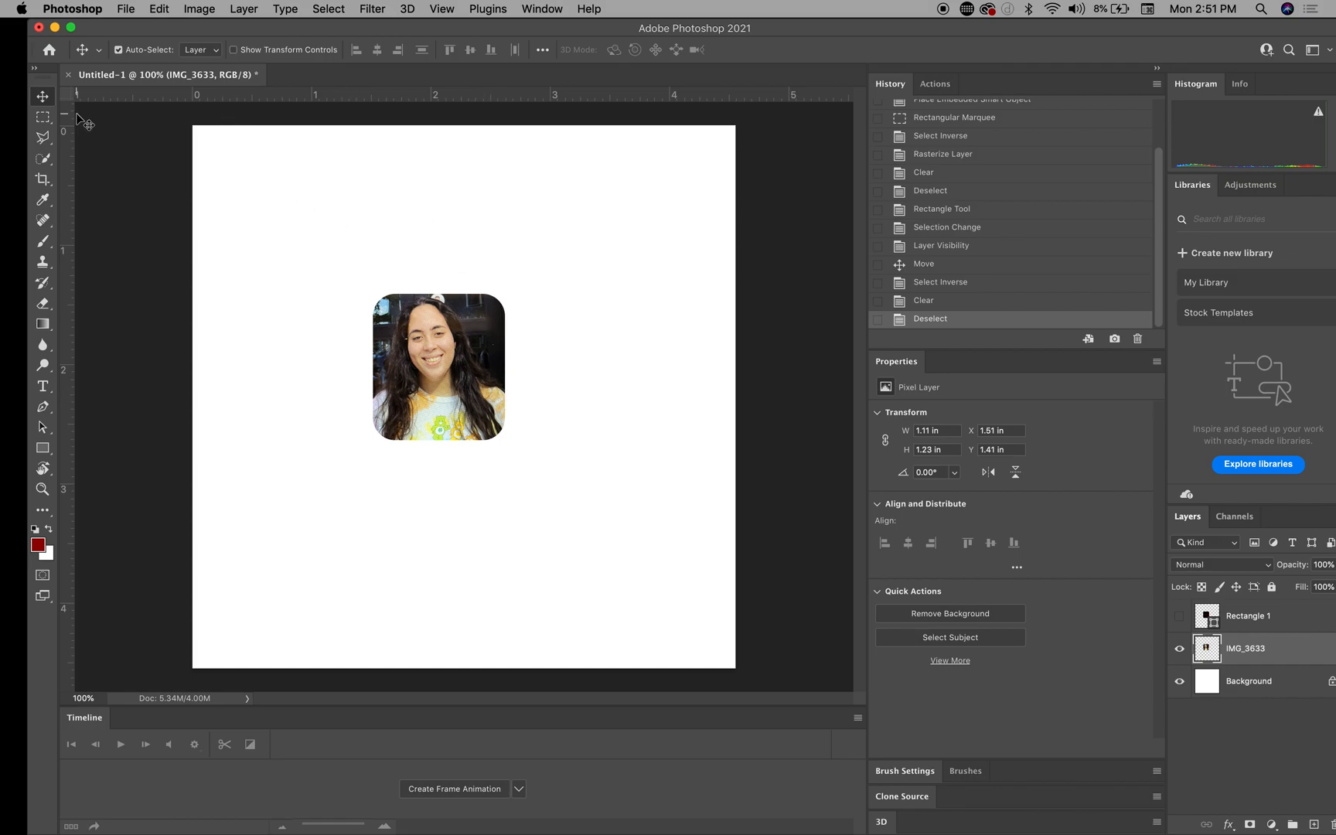
- Add a drop shadow to the IMG_3633 layer with distance 11 px, spread 16% and size 7 px
double_click(1302, 654)
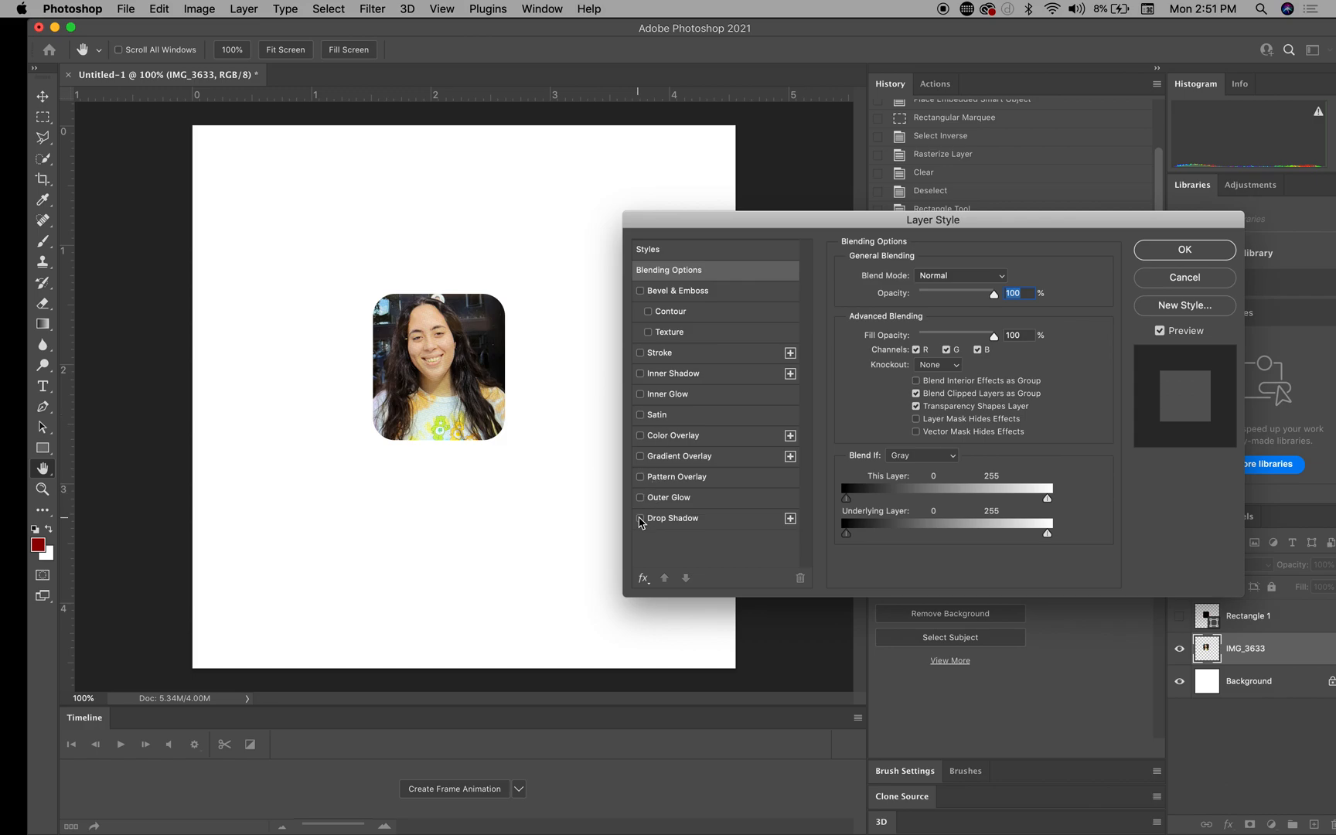
click(1154, 281)
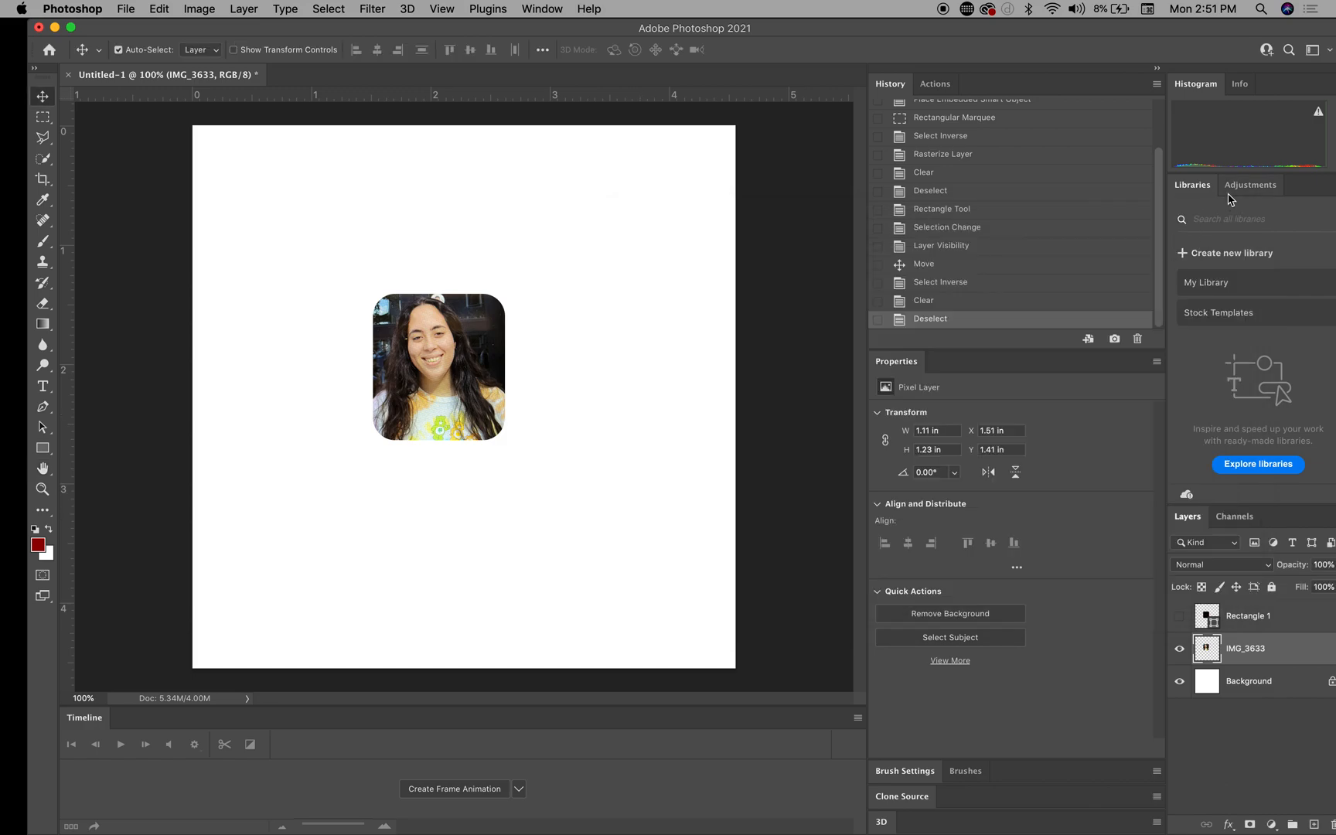
drag(1176, 27, 1106, 27)
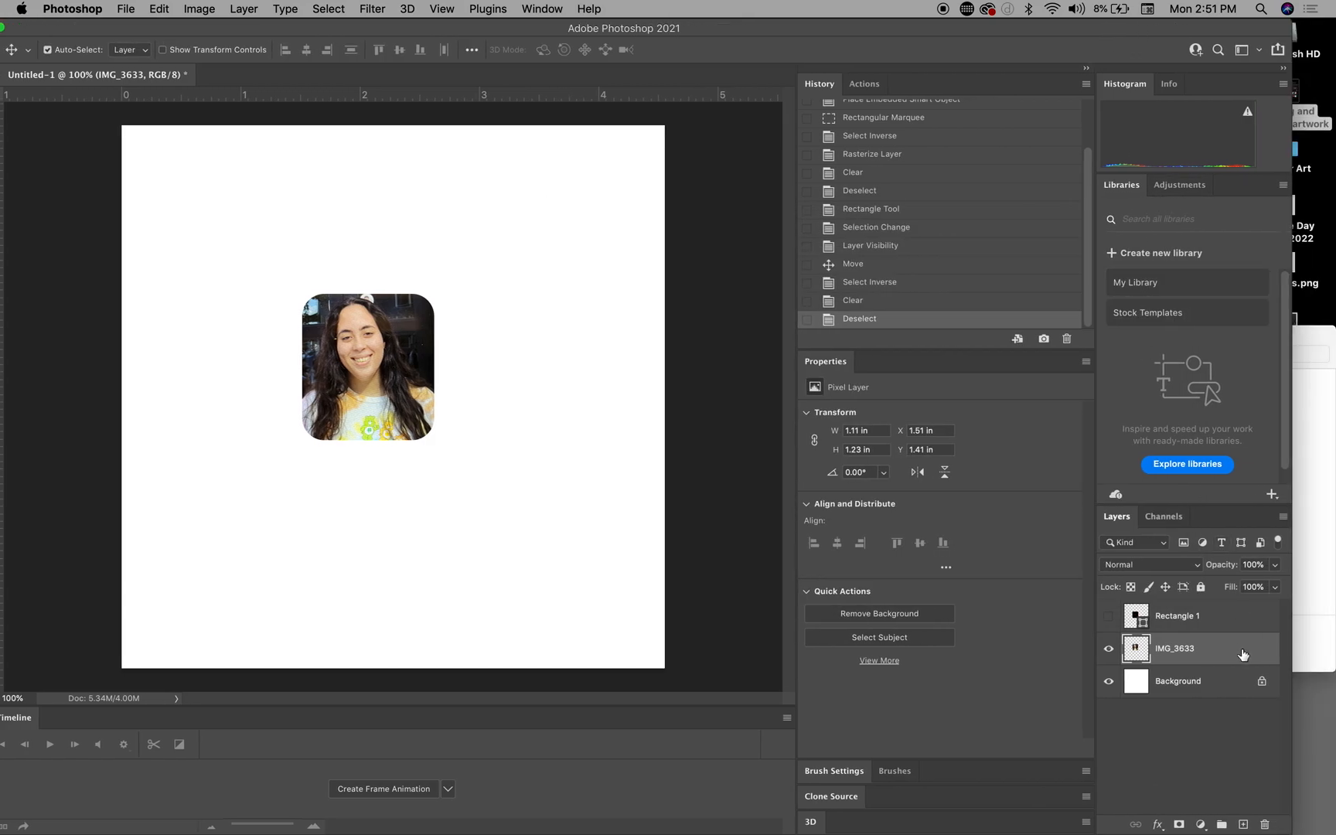
double_click(1243, 653)
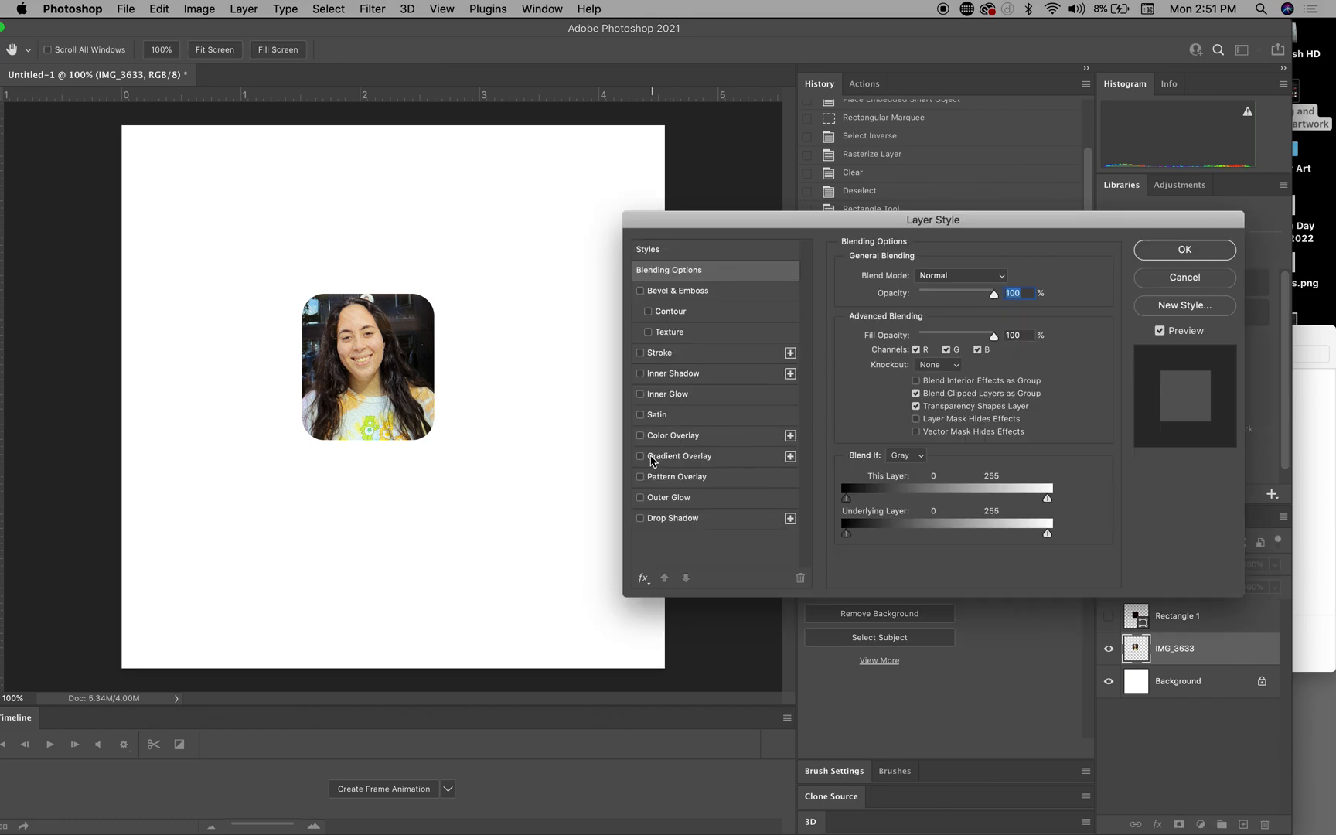
click(640, 518)
click(668, 520)
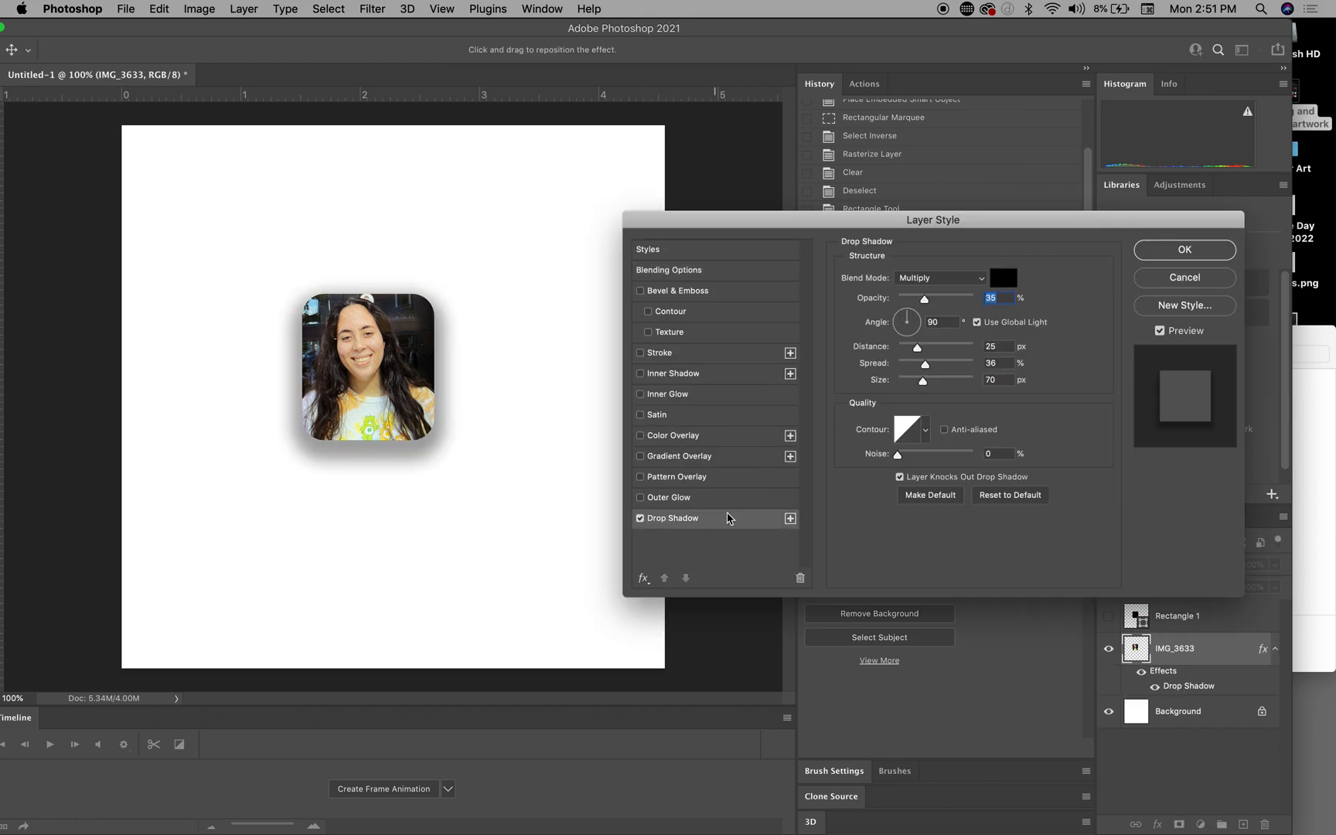
drag(916, 347, 907, 384)
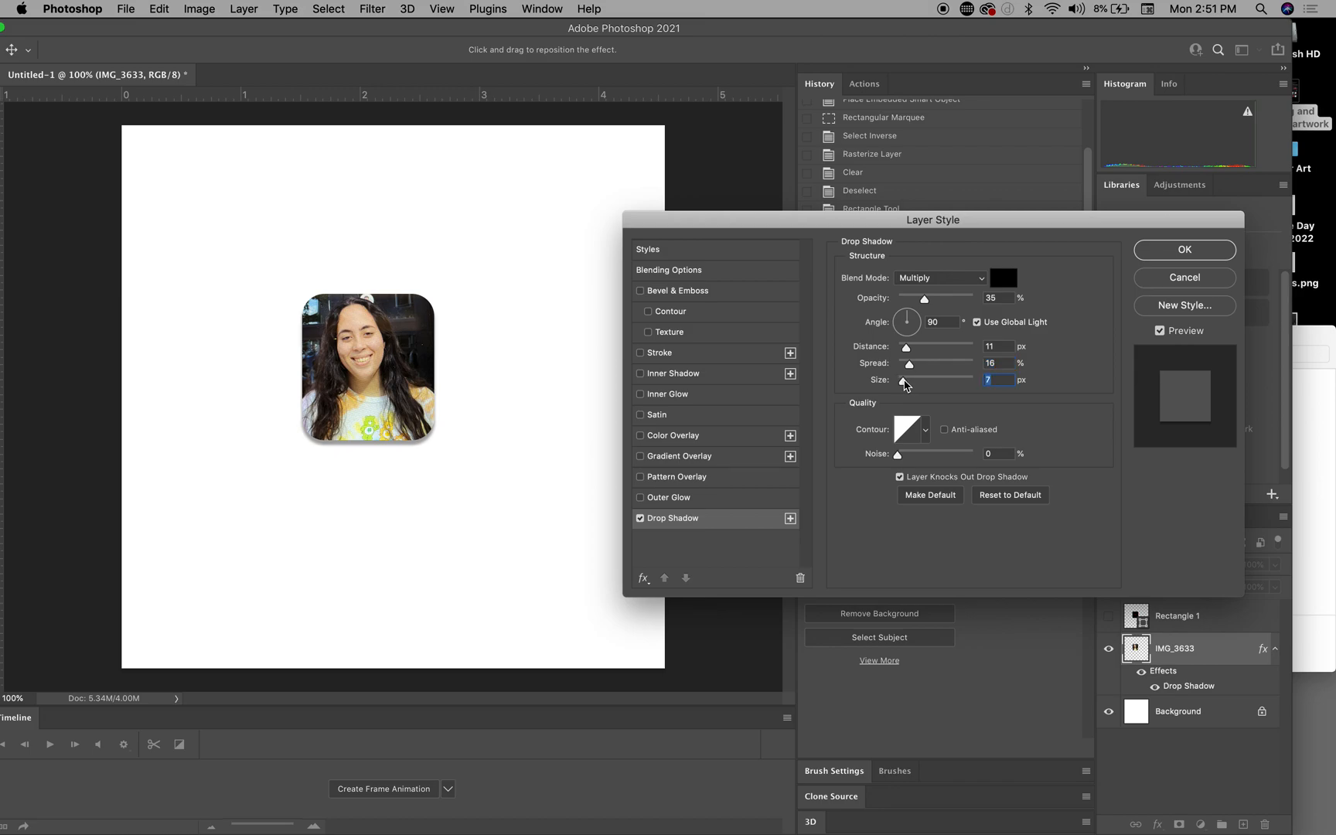
click(1178, 252)
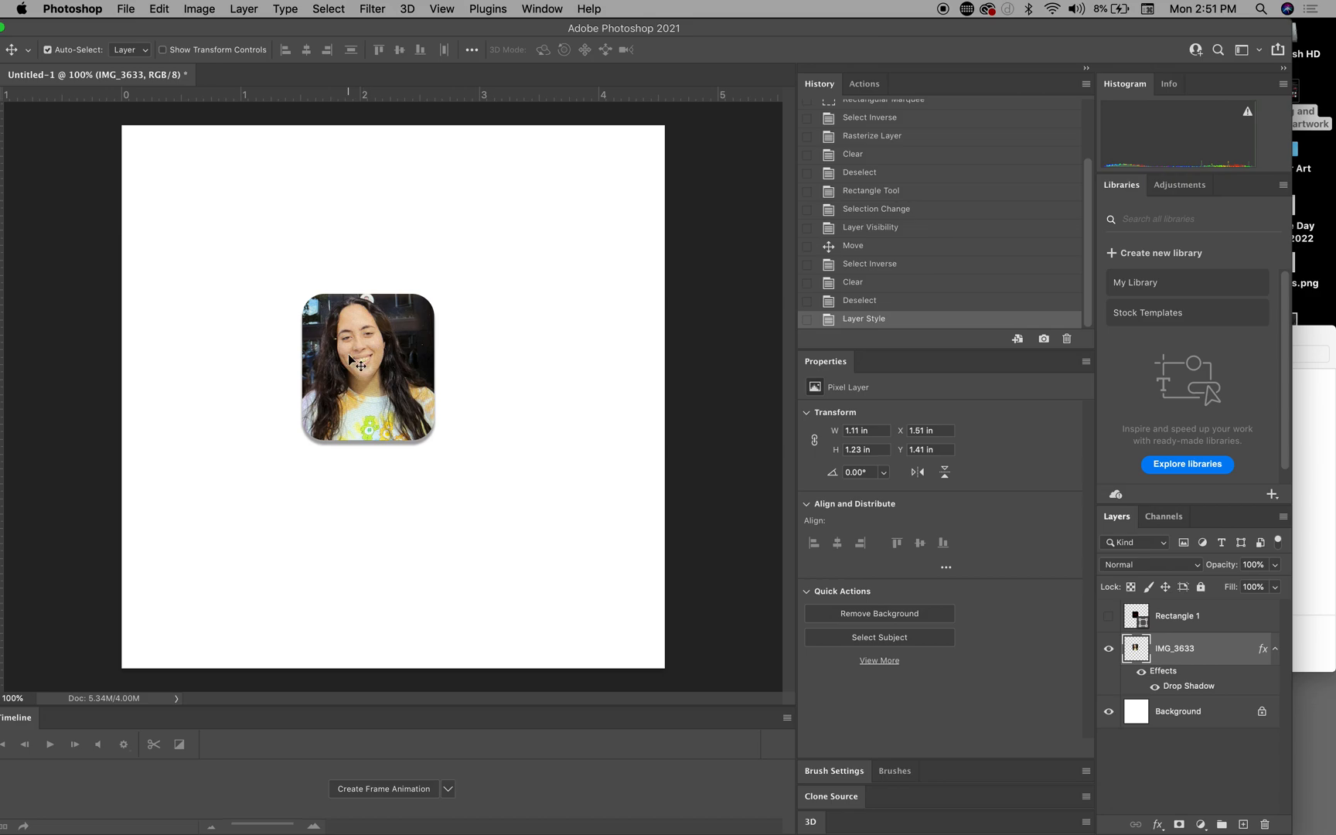
- Apply a Levels adjustment to the IMG_3633 layer with shadow input 21 and midtones 0.92
click(214, 8)
mouse_move(223, 52)
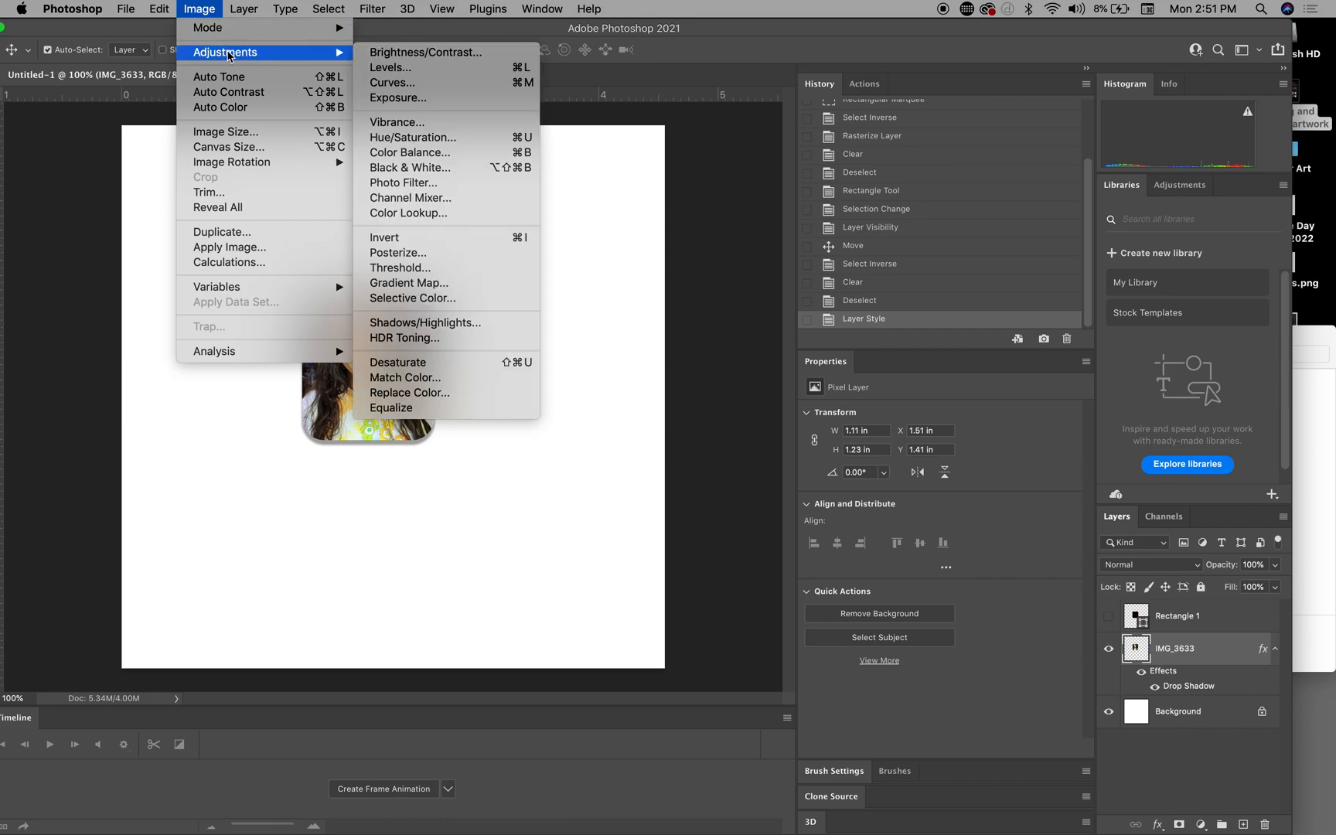
click(389, 68)
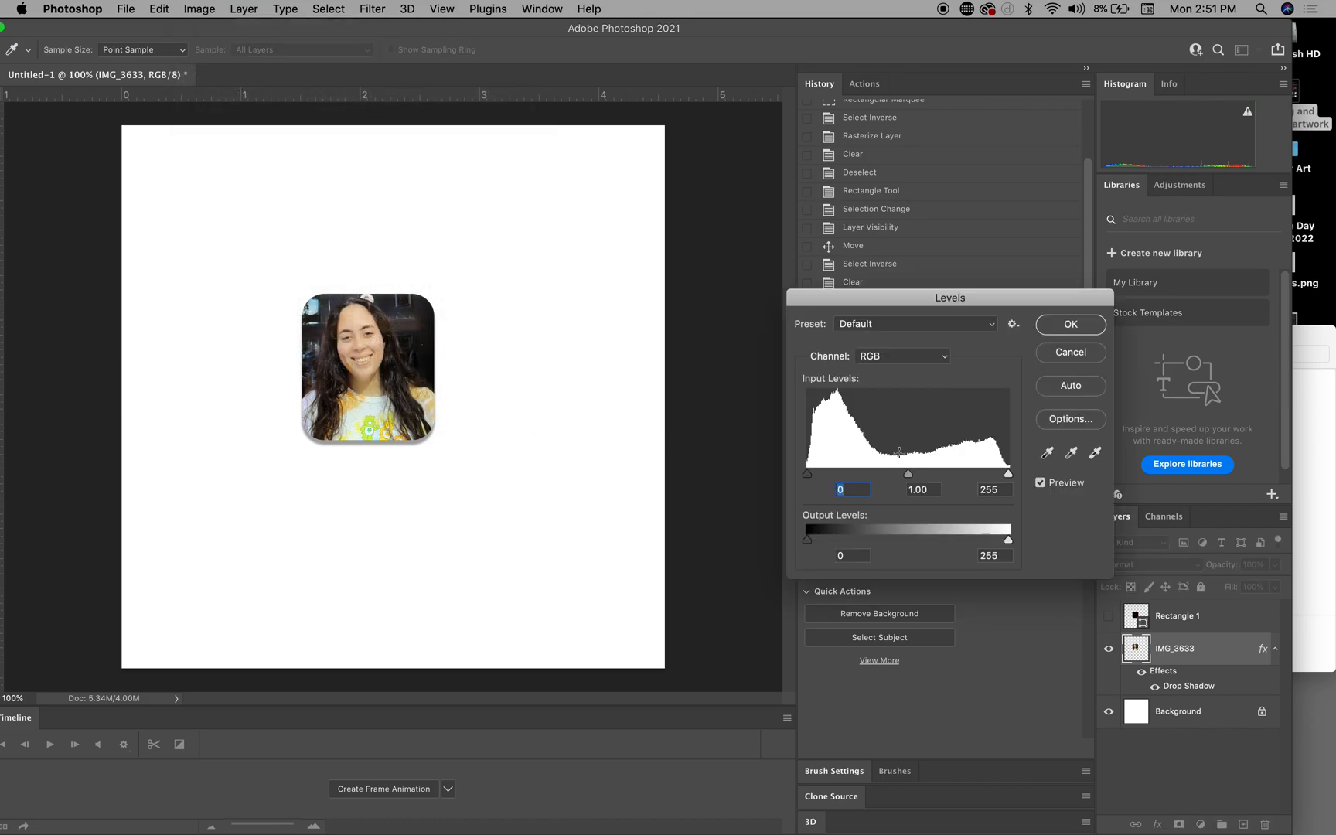
drag(810, 474, 820, 475)
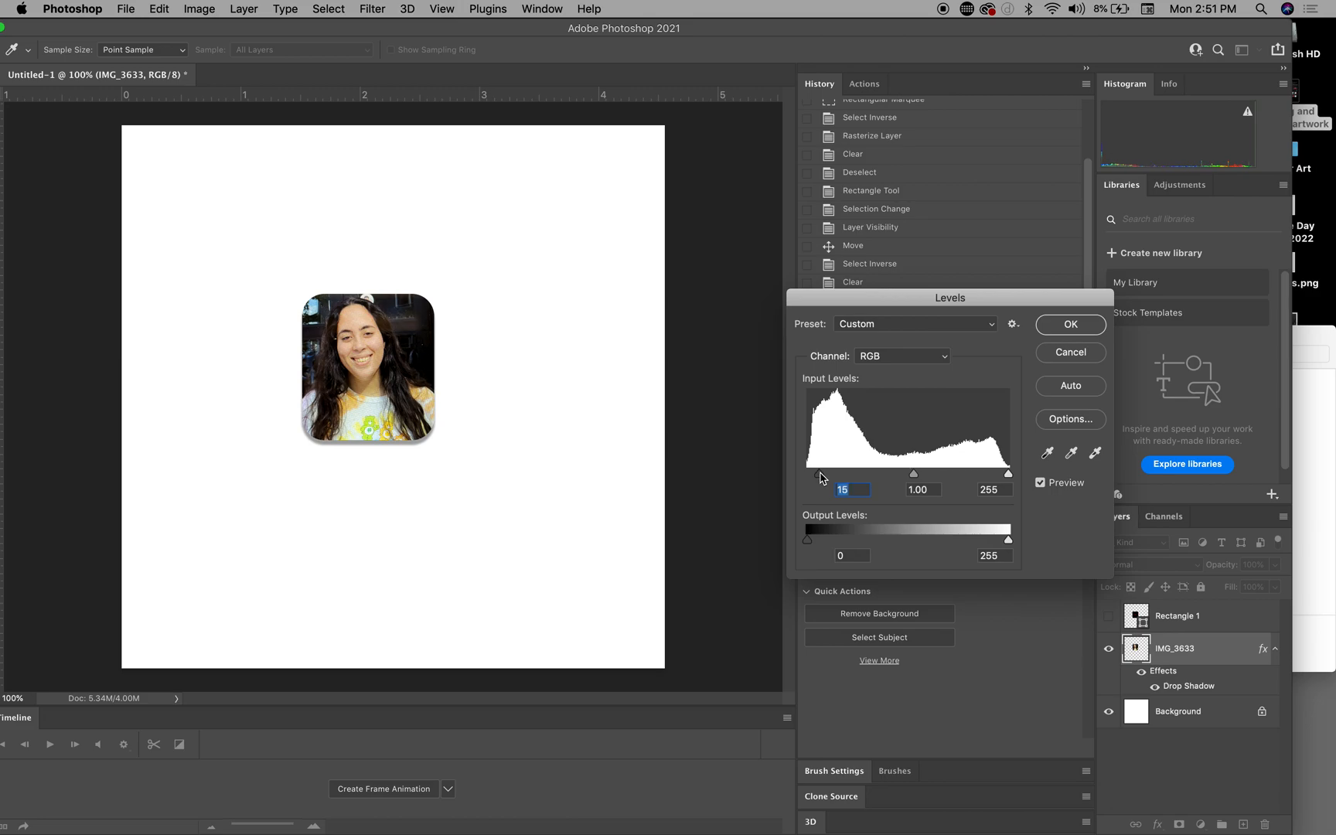
mouse_move(914, 477)
mouse_down()
mouse_move(894, 477)
mouse_move(920, 483)
mouse_up()
drag(822, 477, 825, 476)
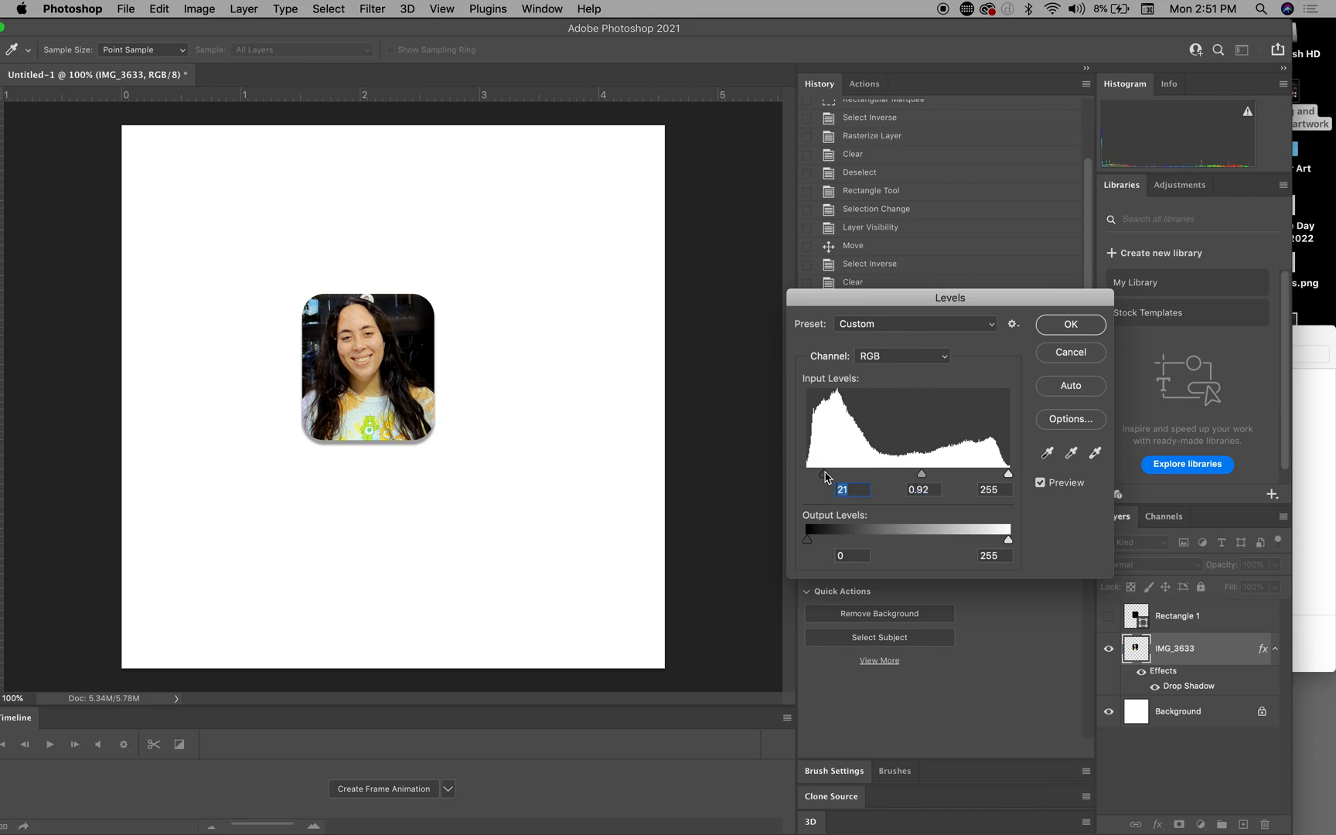
click(1088, 326)
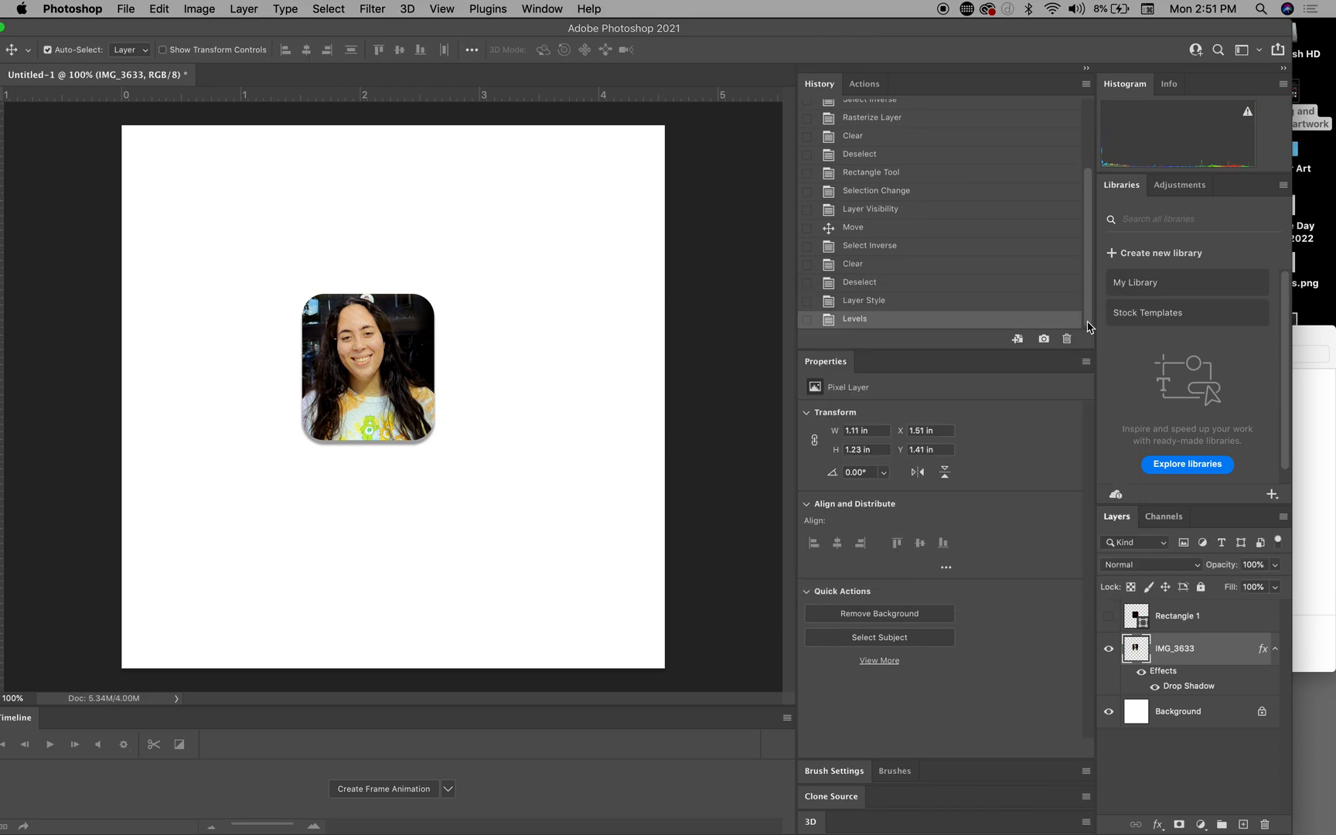
- Crop the canvas to about 866 x 489 px around the rounded portrait
drag(137, 44, 321, 44)
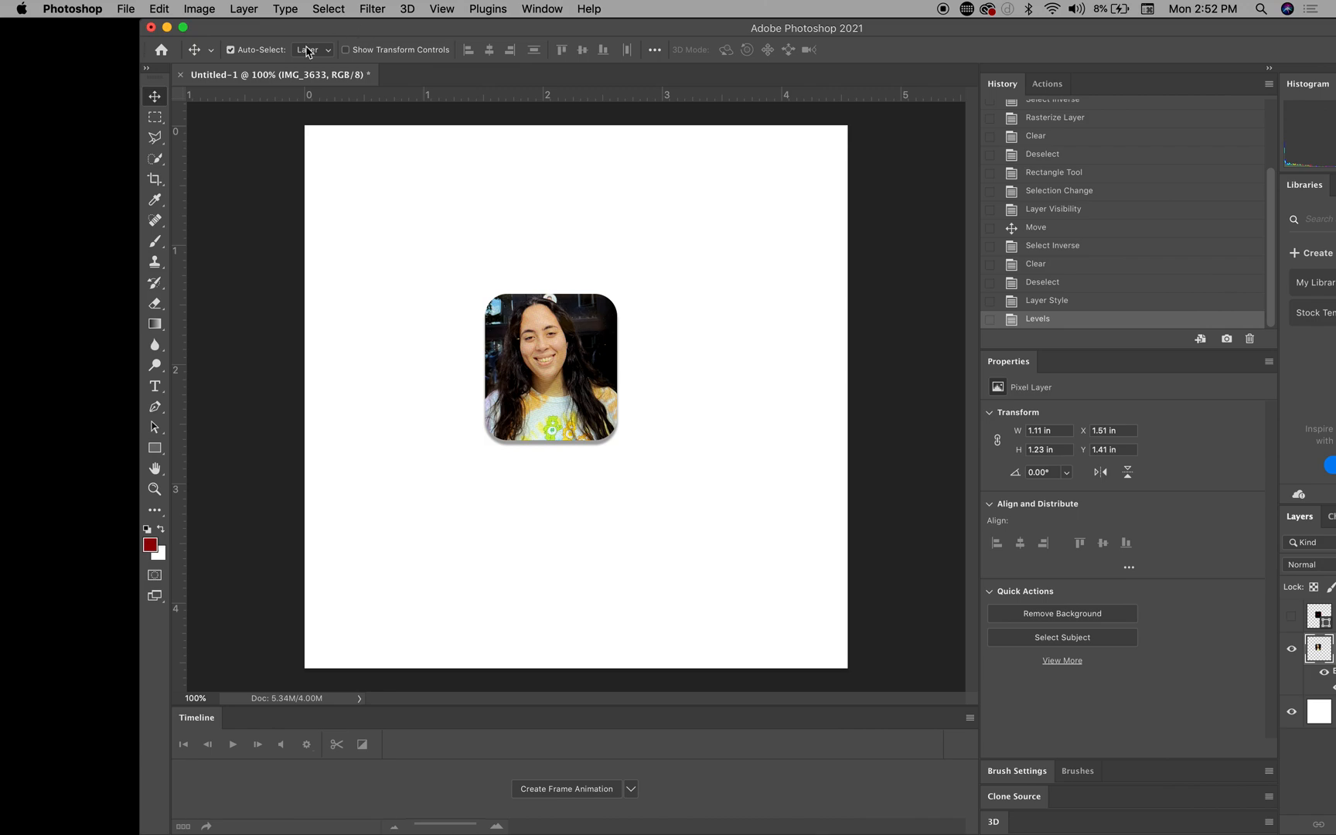
click(155, 179)
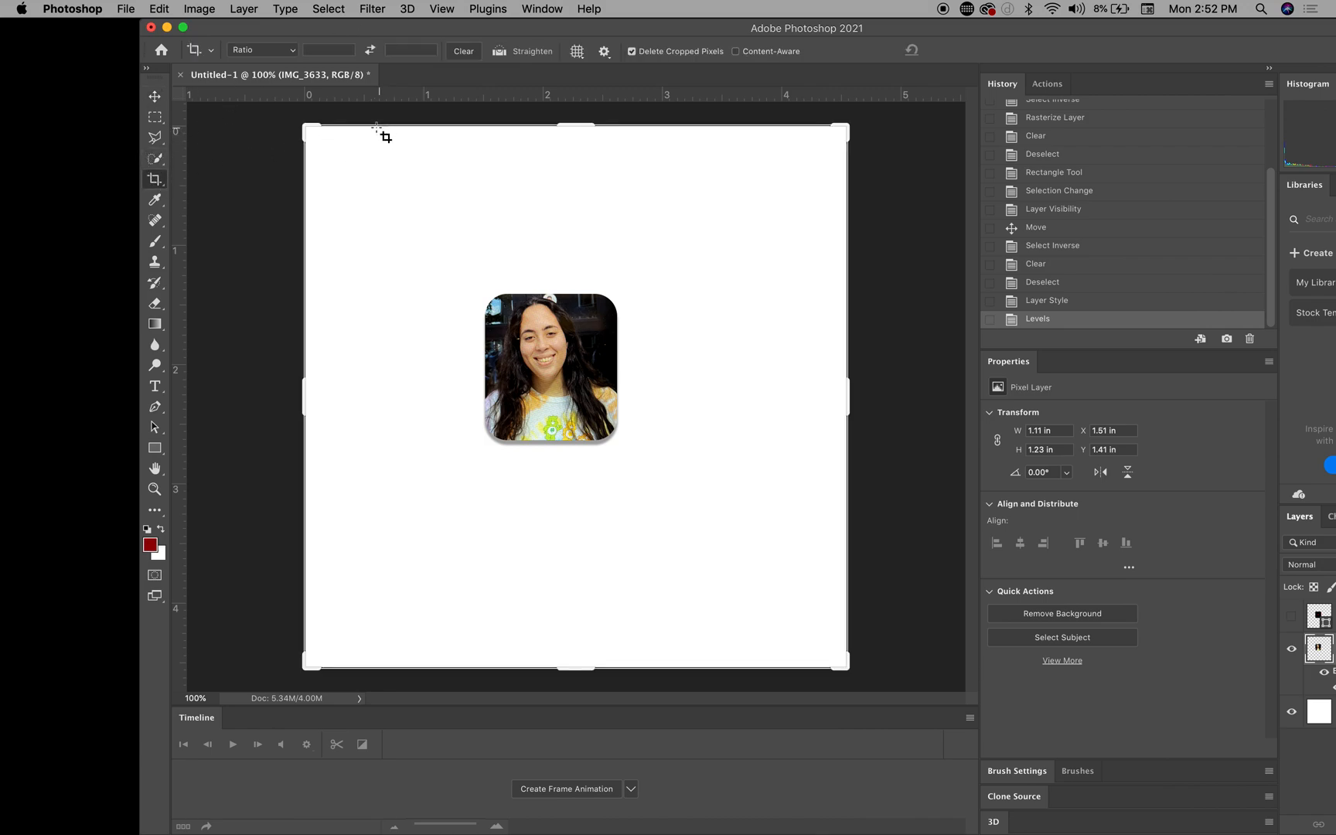
drag(307, 129, 361, 208)
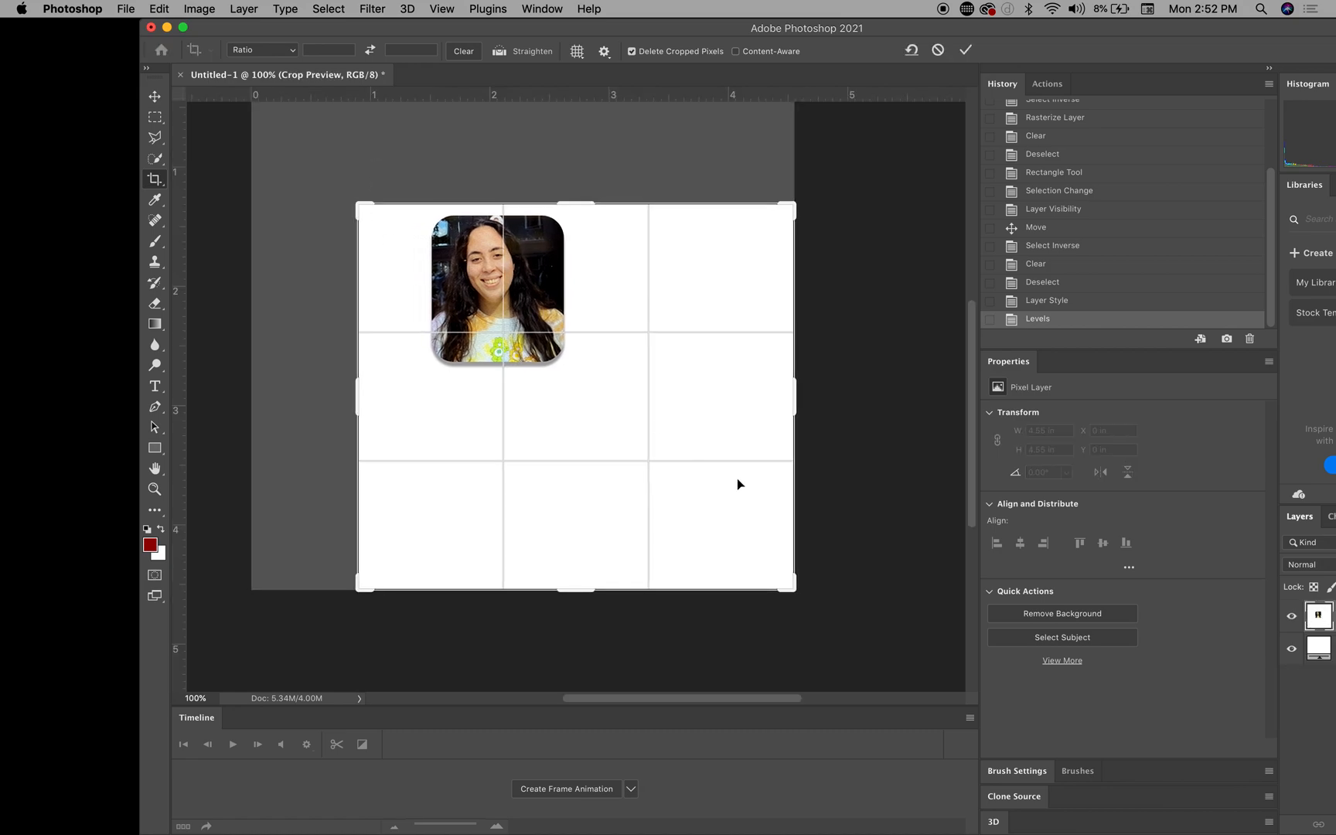
drag(789, 583, 732, 478)
drag(417, 307, 412, 302)
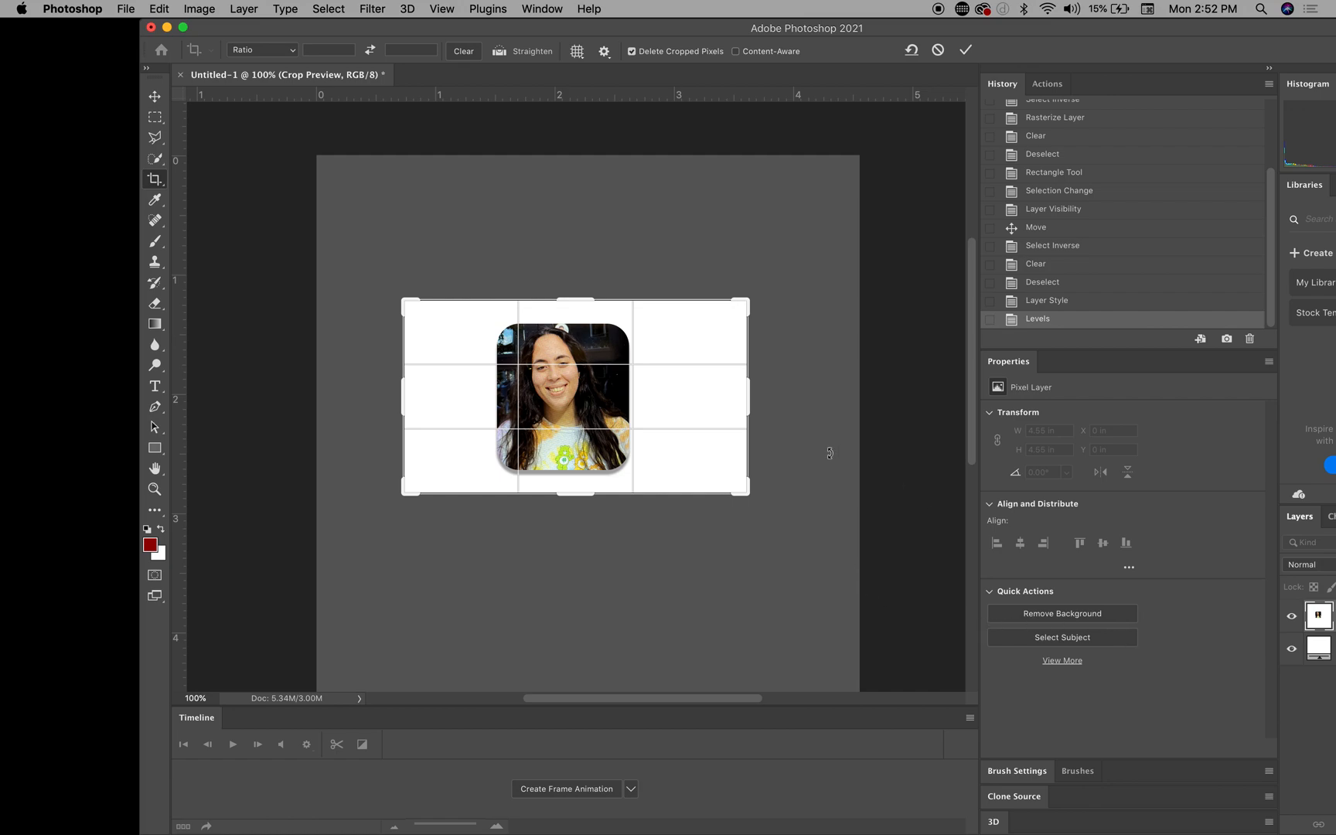
key(Return)
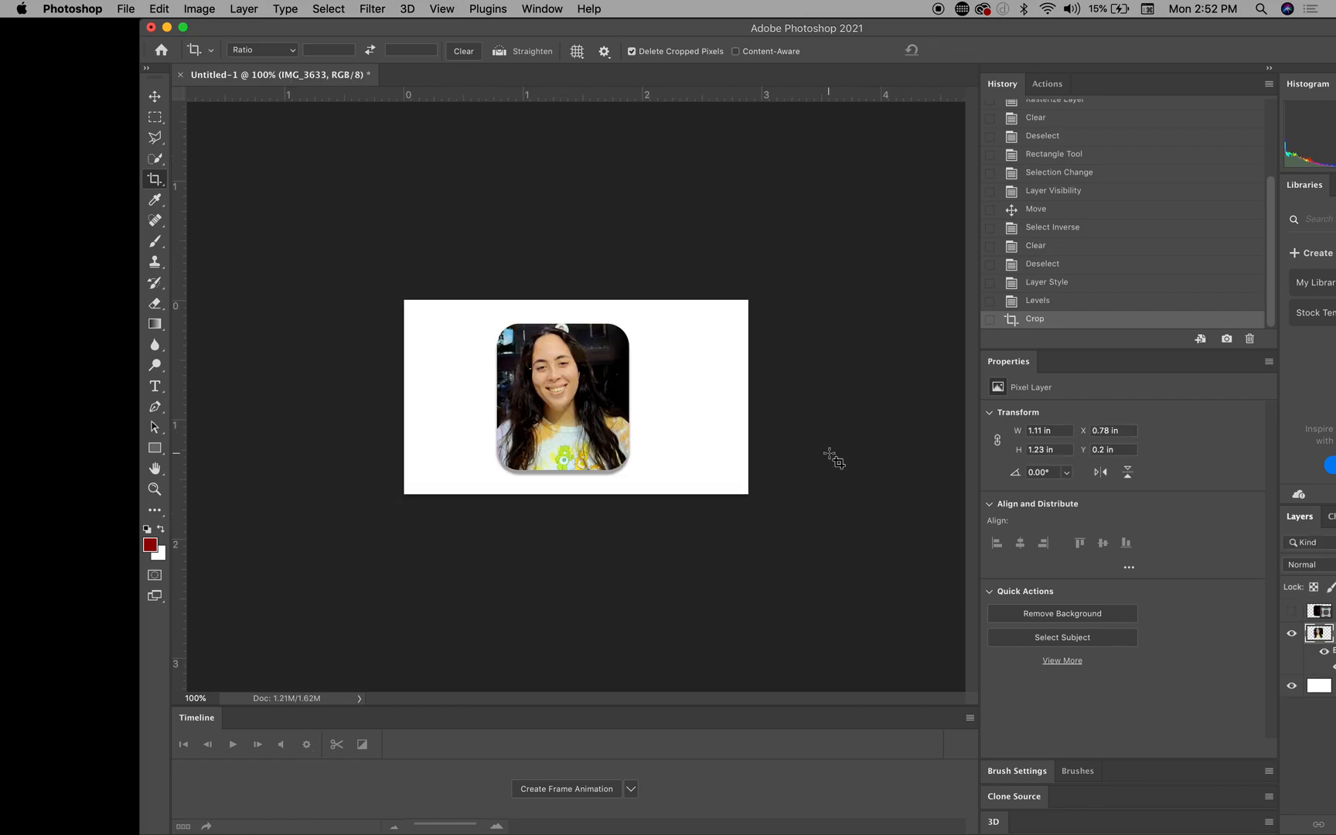
- Hide the Background layer and export the image as a transparent PNG called name.png in Folder Art
click(1292, 687)
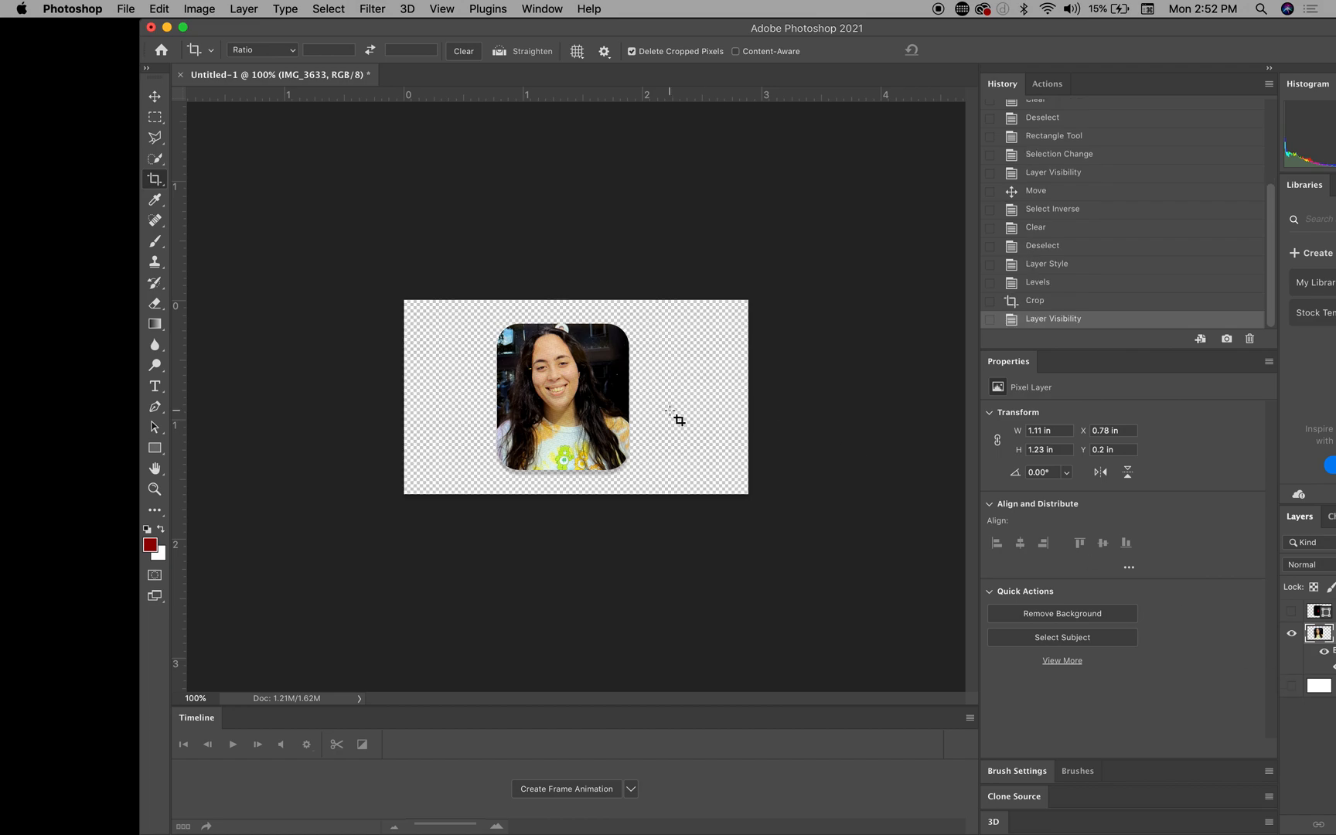
double_click(625, 30)
click(138, 8)
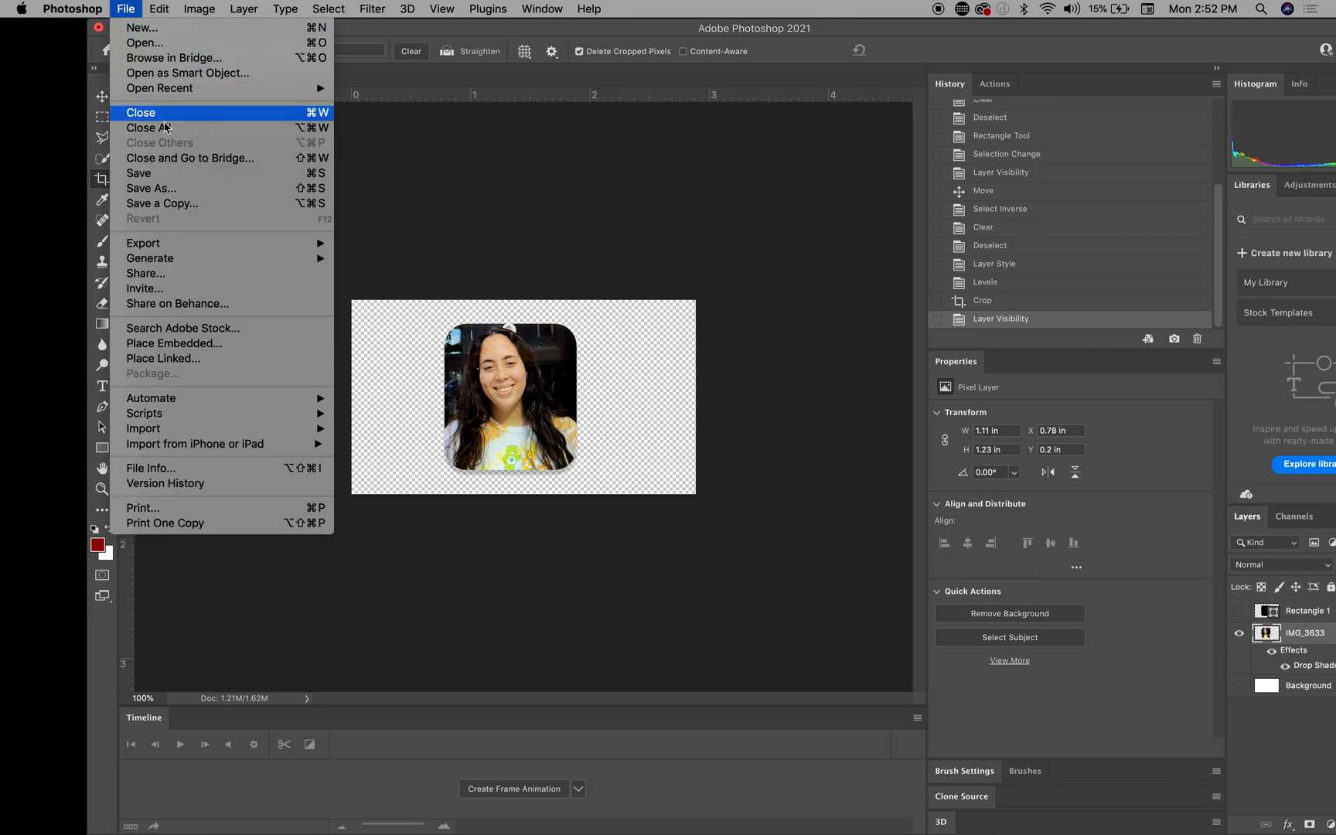
click(365, 257)
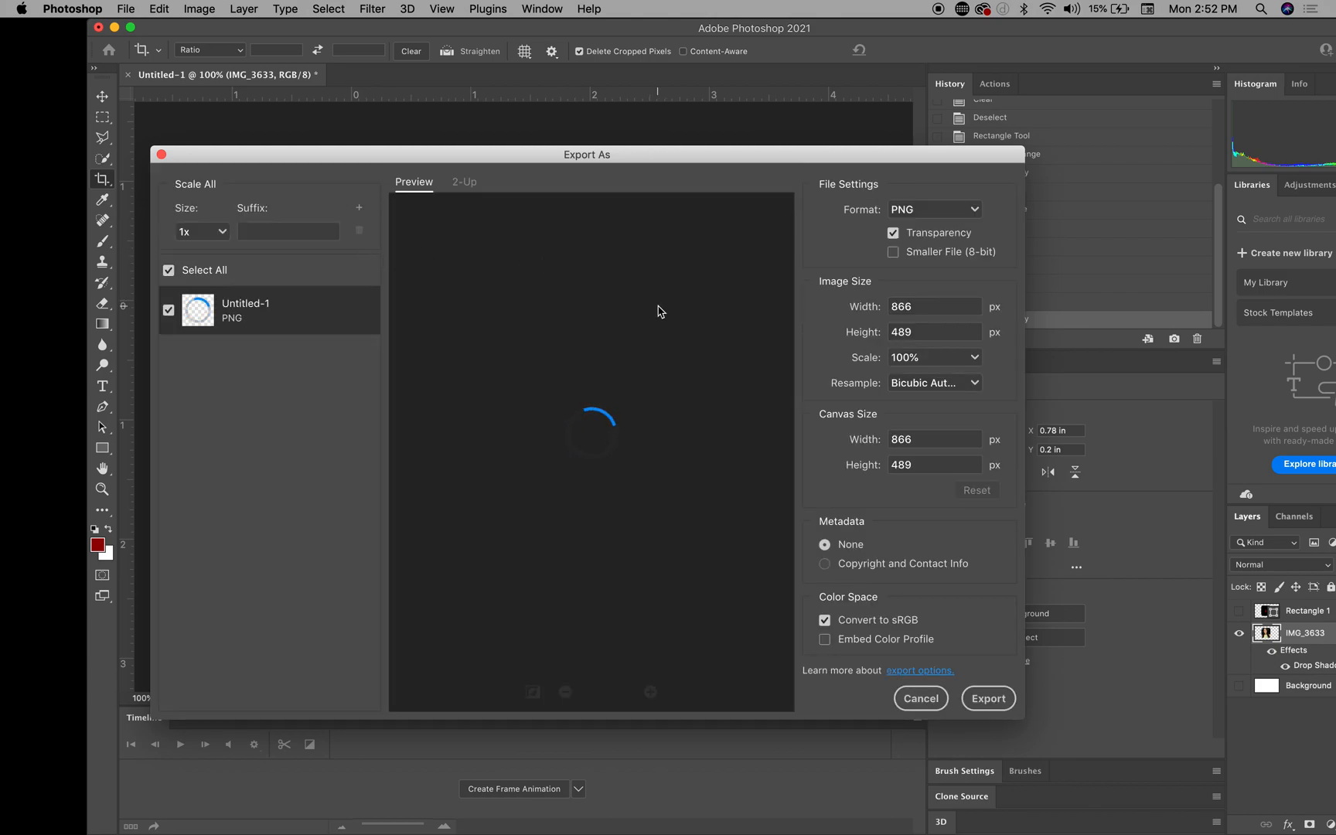
click(989, 700)
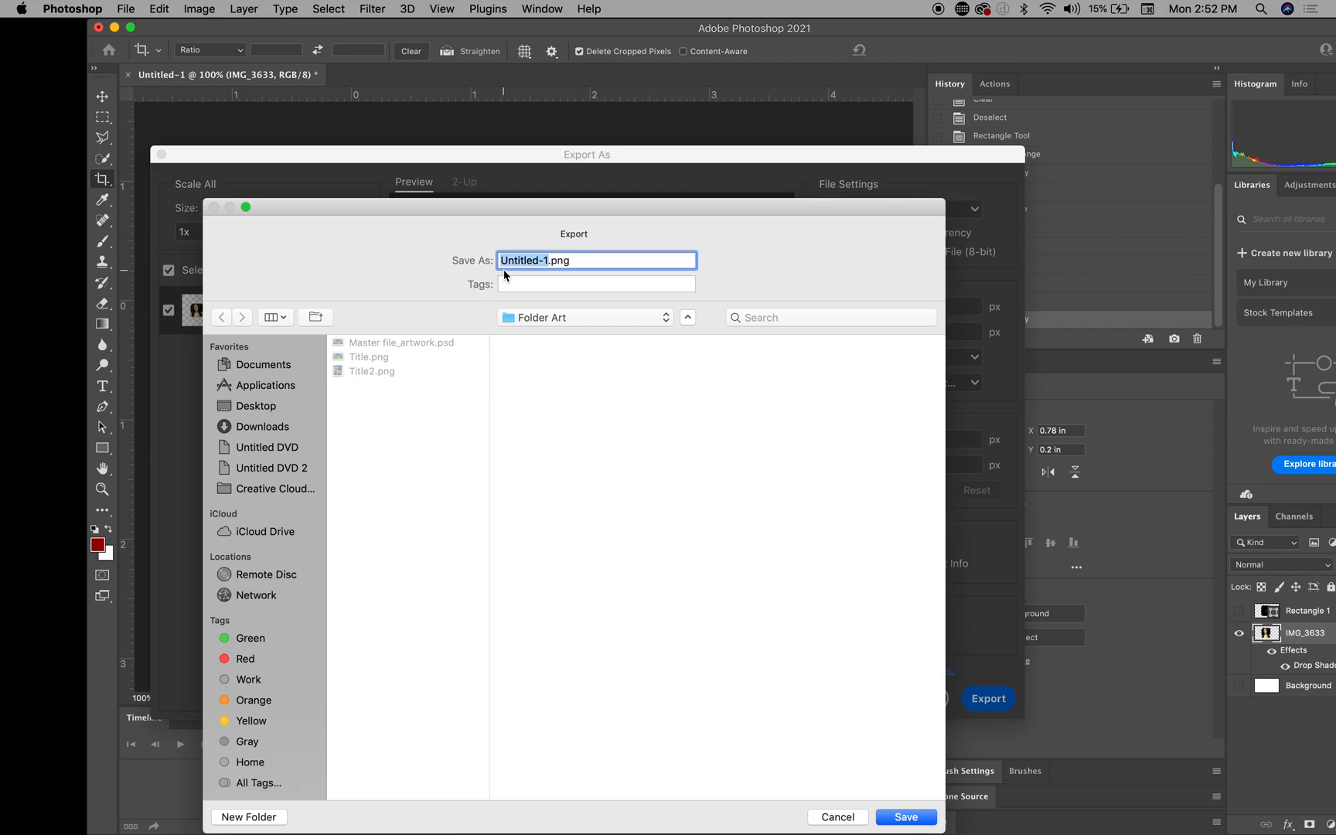
text(name)
click(906, 818)
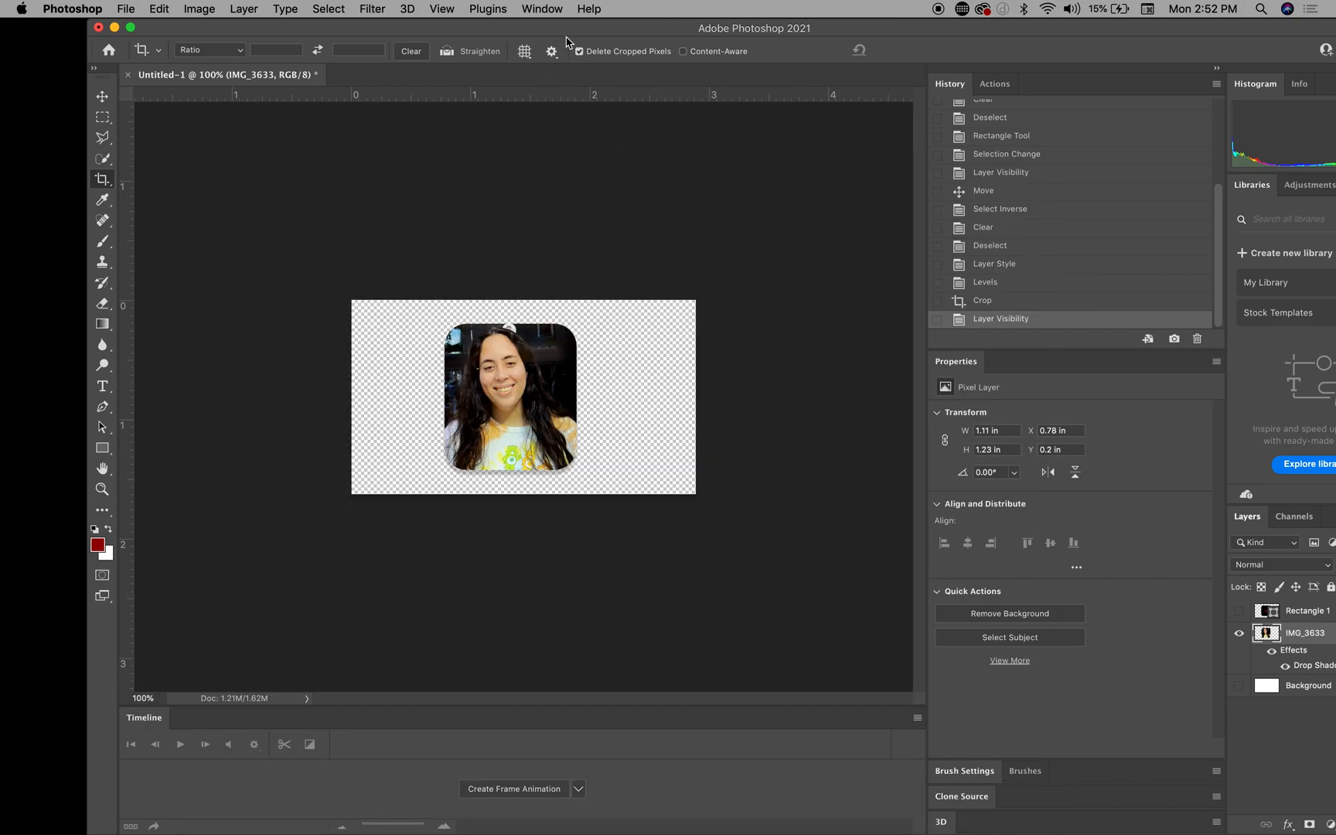
- Switch to Chrome and open Google Drive in a new tab
drag(566, 25, 459, 467)
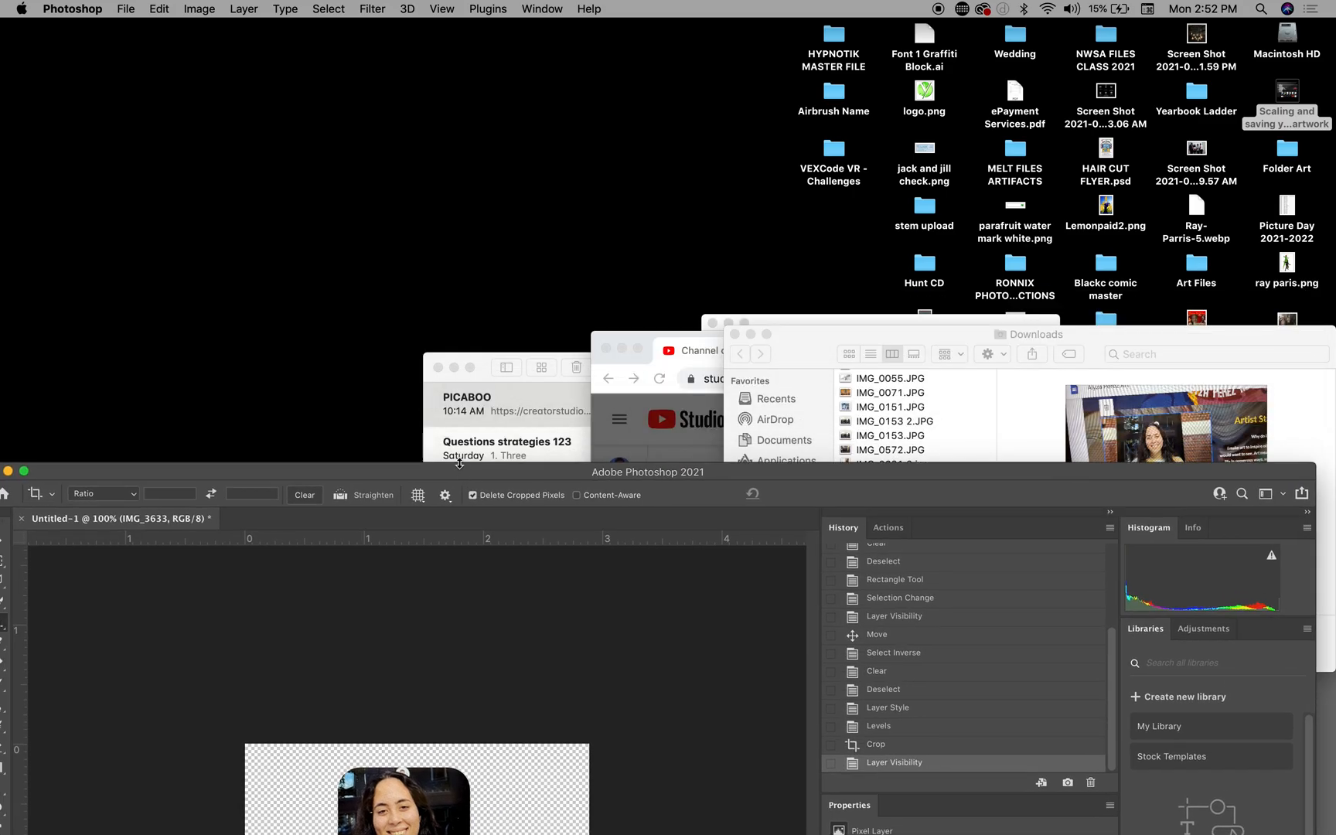
key(ctrl+Up)
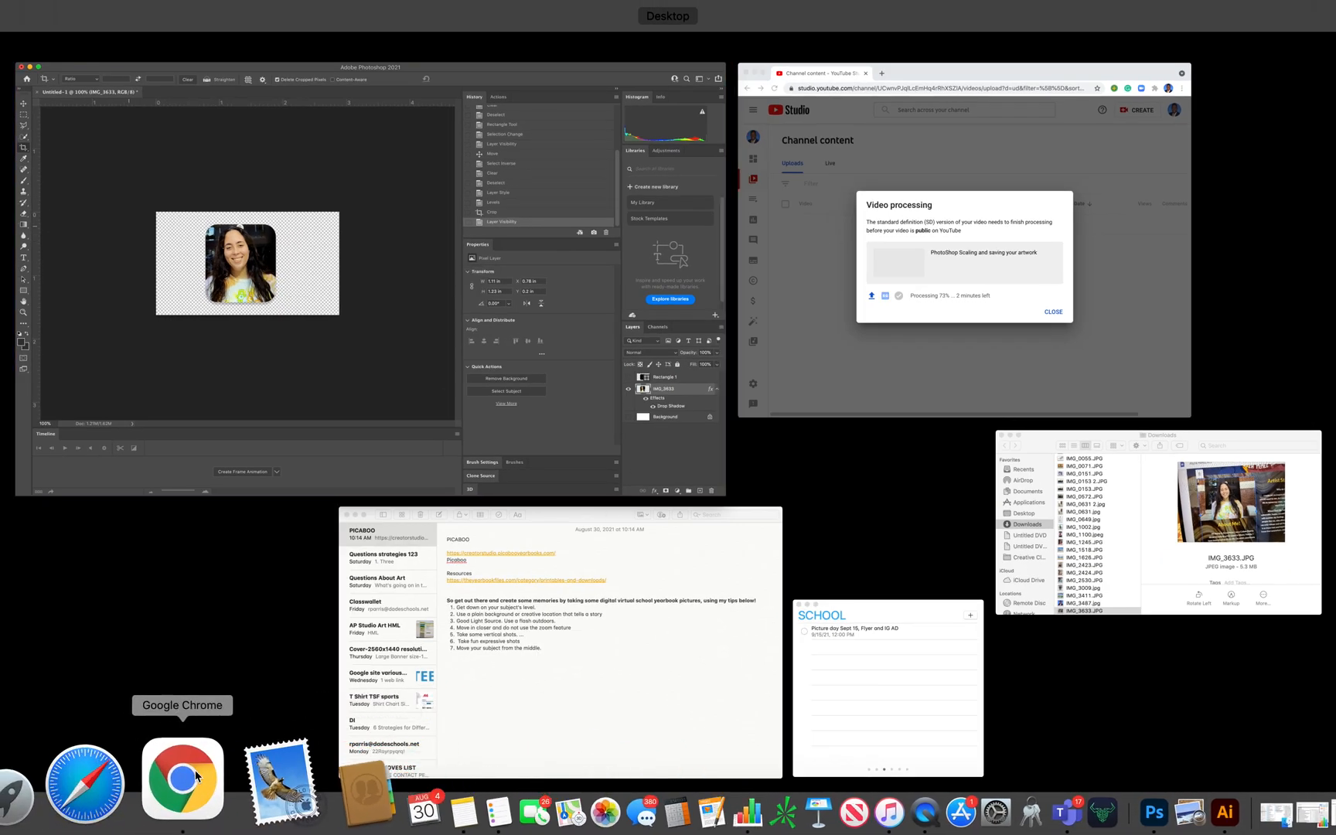
click(179, 782)
drag(986, 351, 527, 196)
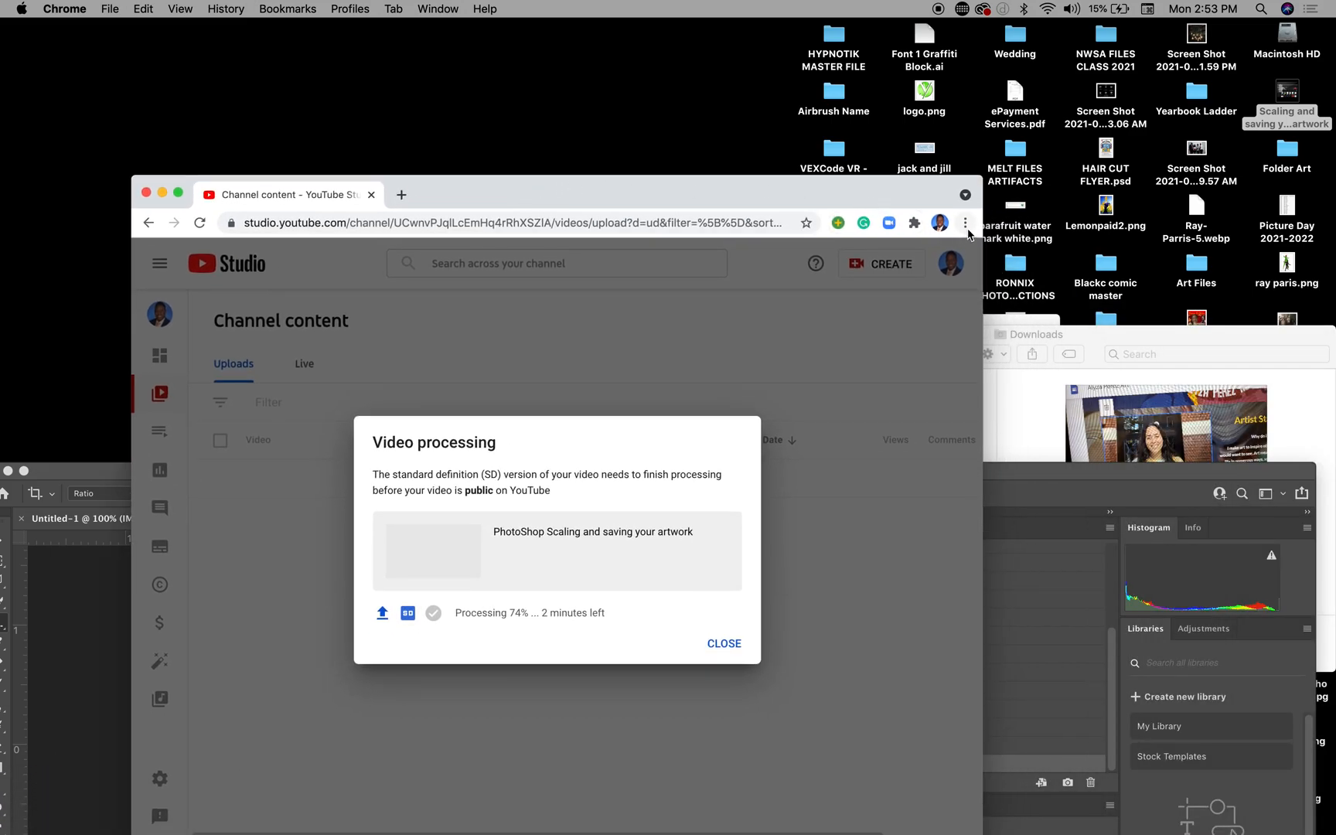
click(401, 195)
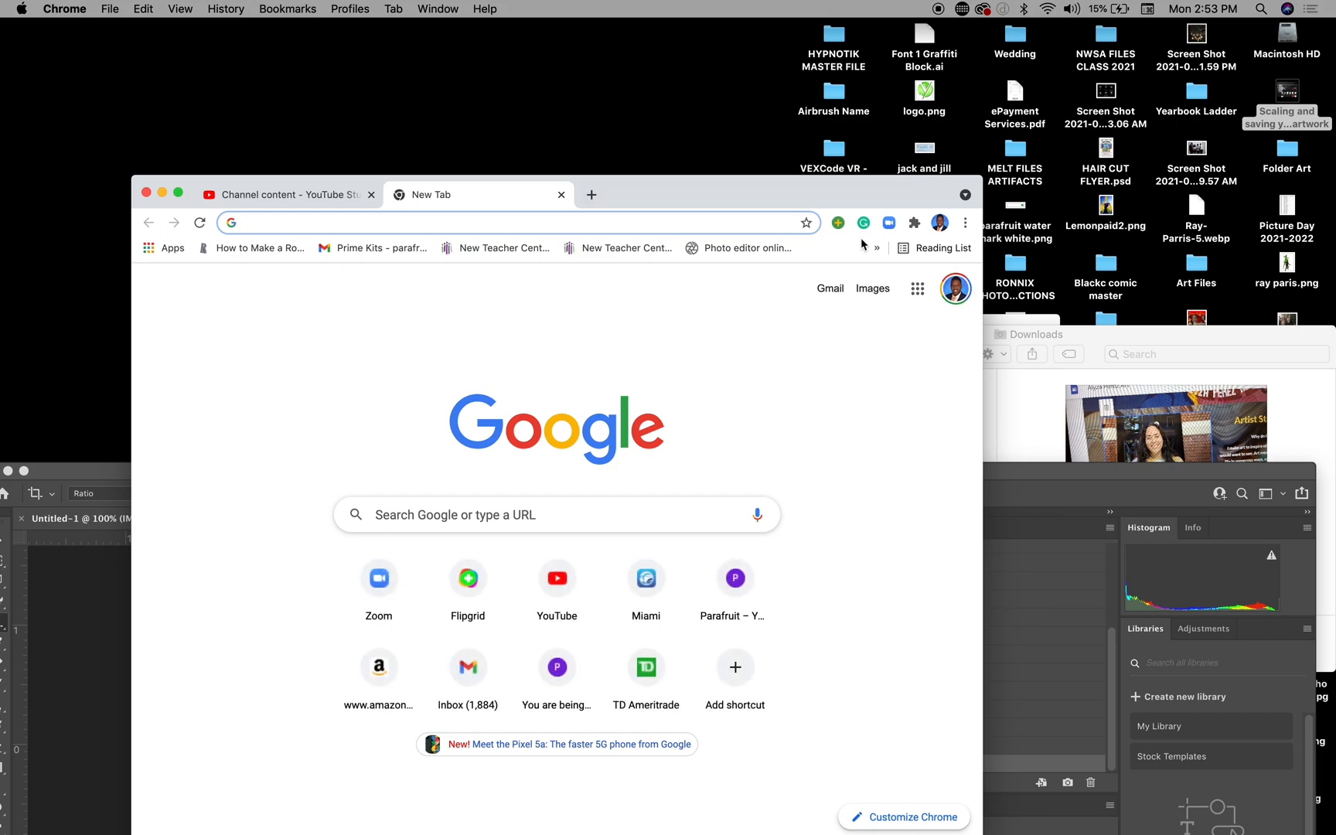
click(917, 288)
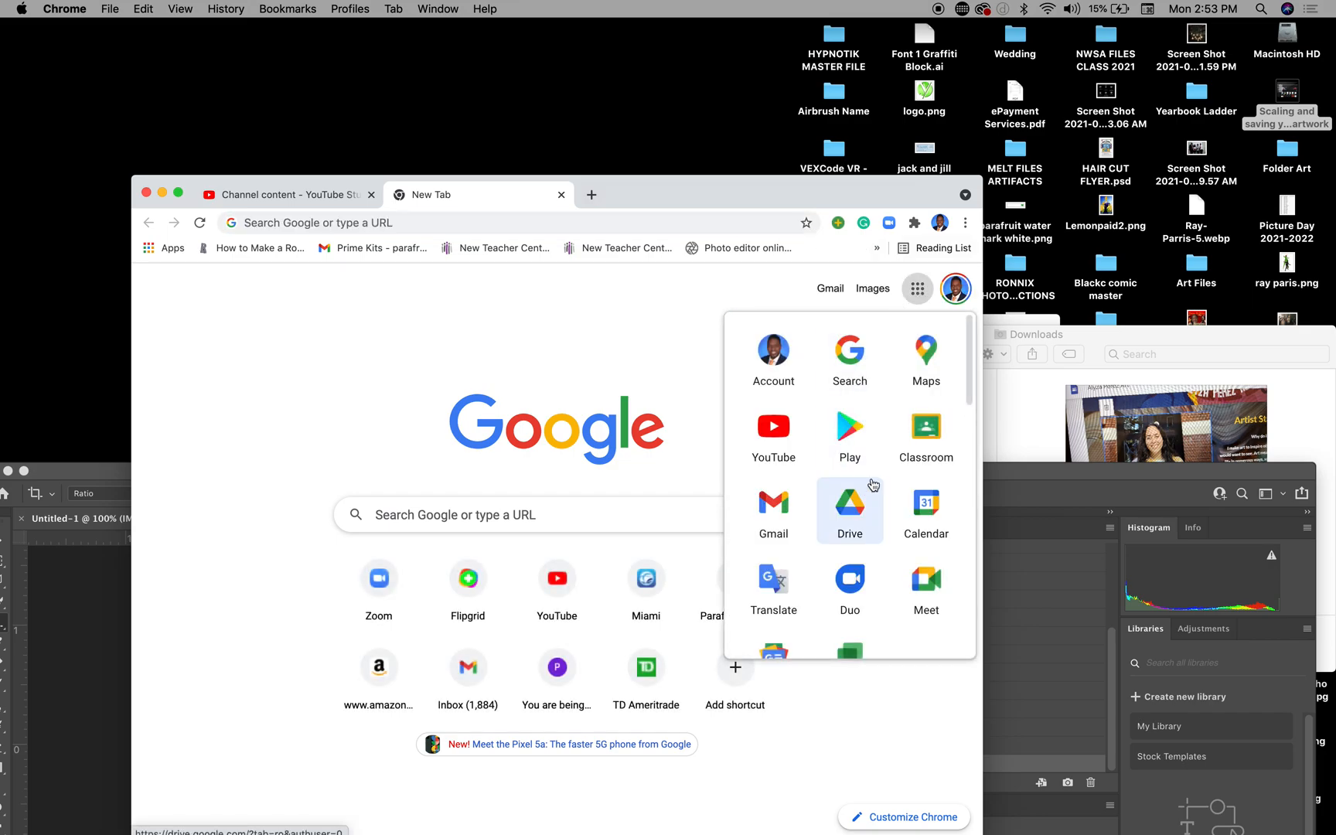
click(853, 513)
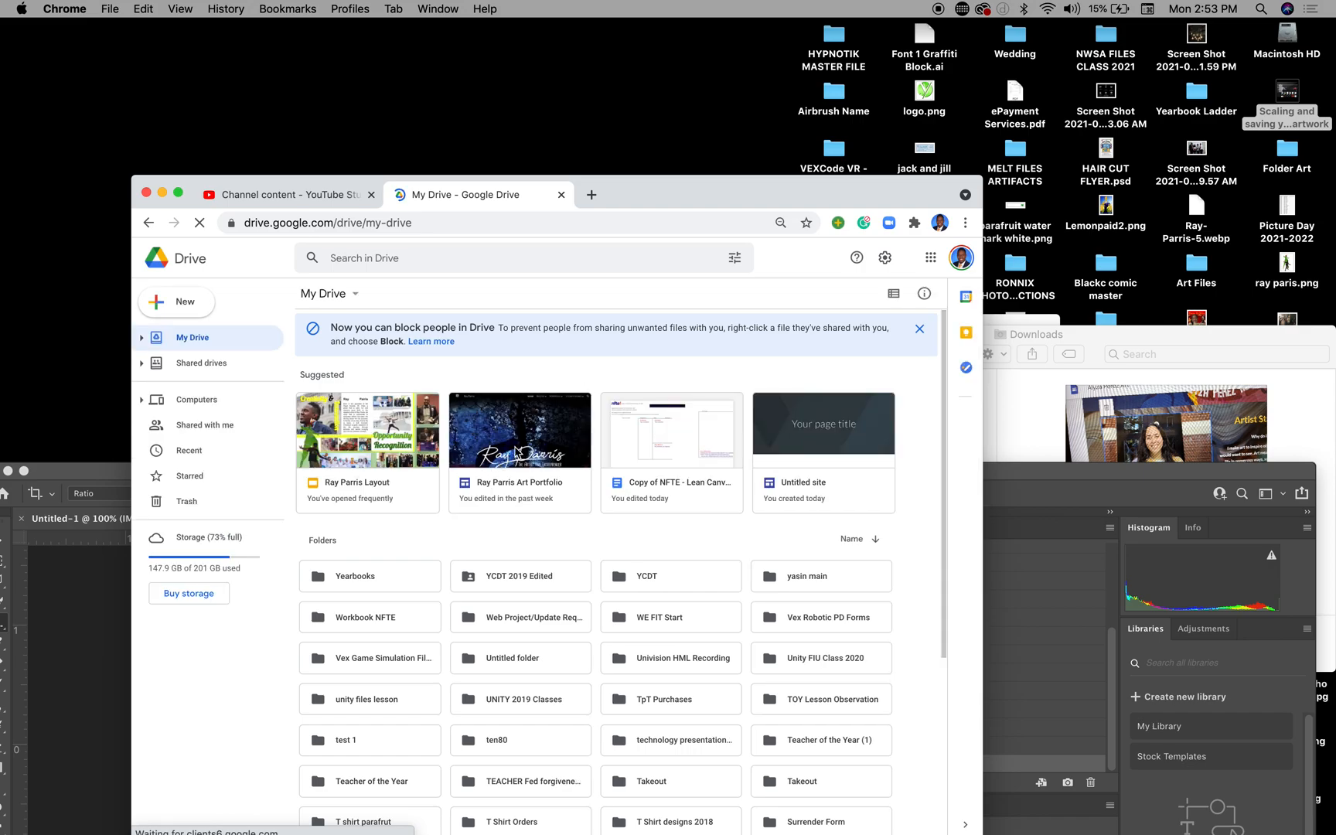
- Open the suggested art portfolio site from Drive for editing and enlarge the browser window to full screen
click(517, 450)
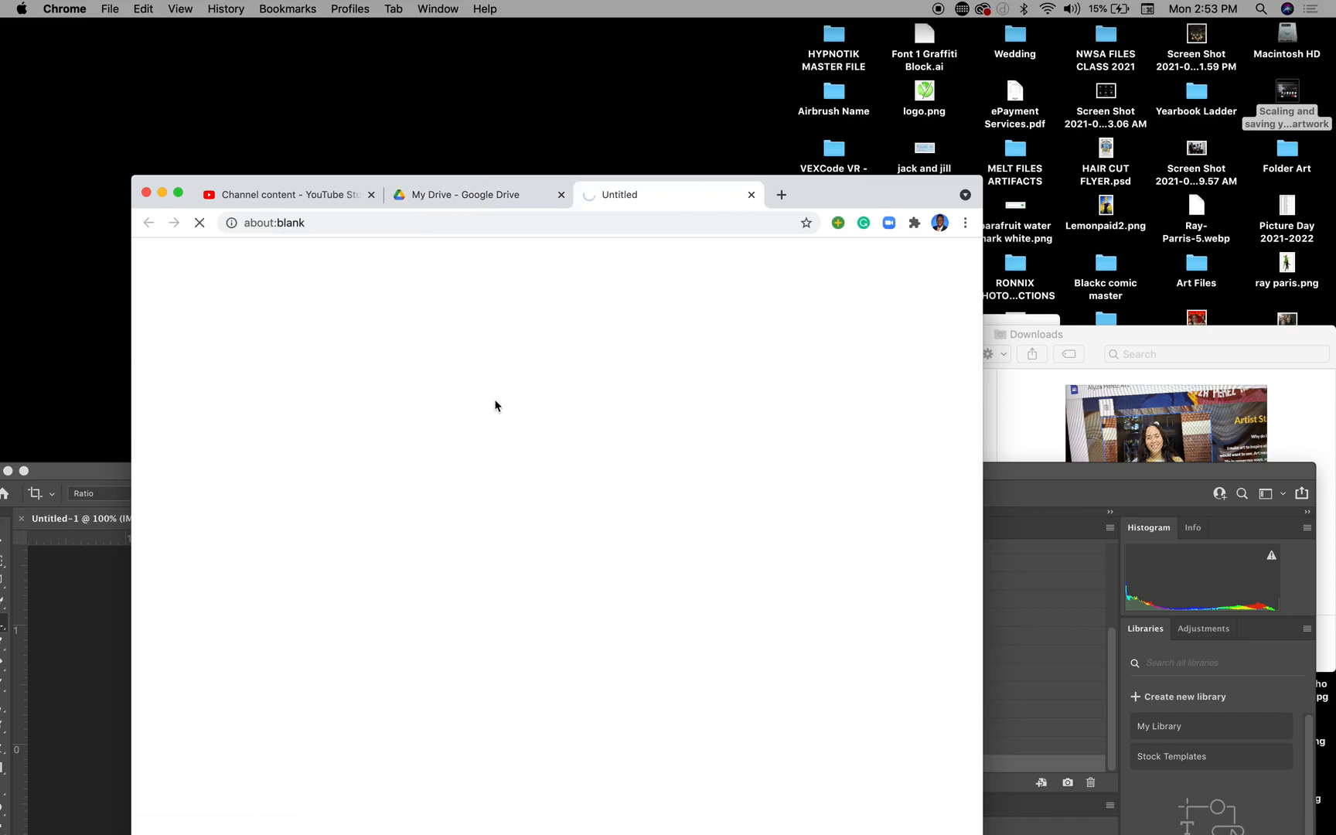
drag(827, 203, 855, 27)
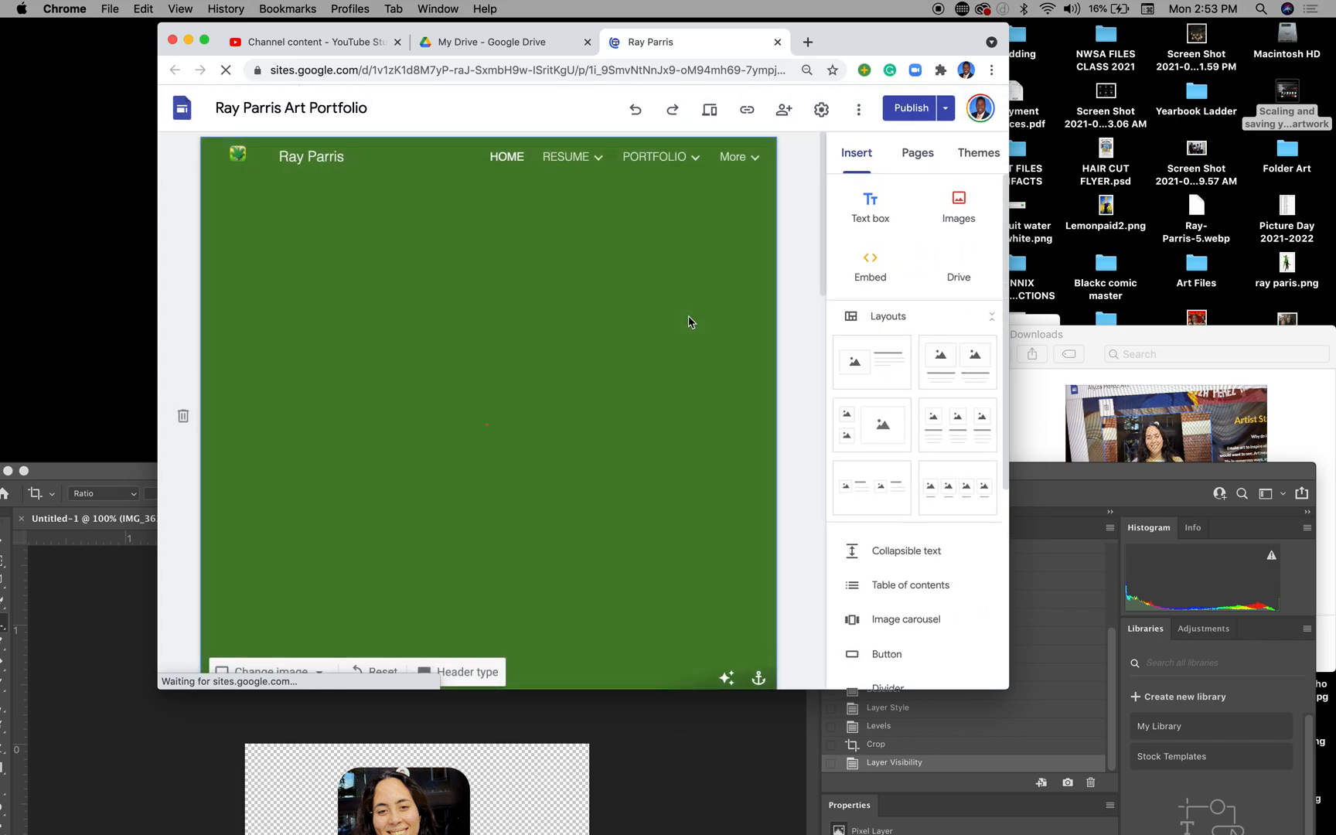
click(206, 40)
- Insert a layout section with one image beside heading and body text at the end of the portfolio page
scroll(380, 353, down, 6)
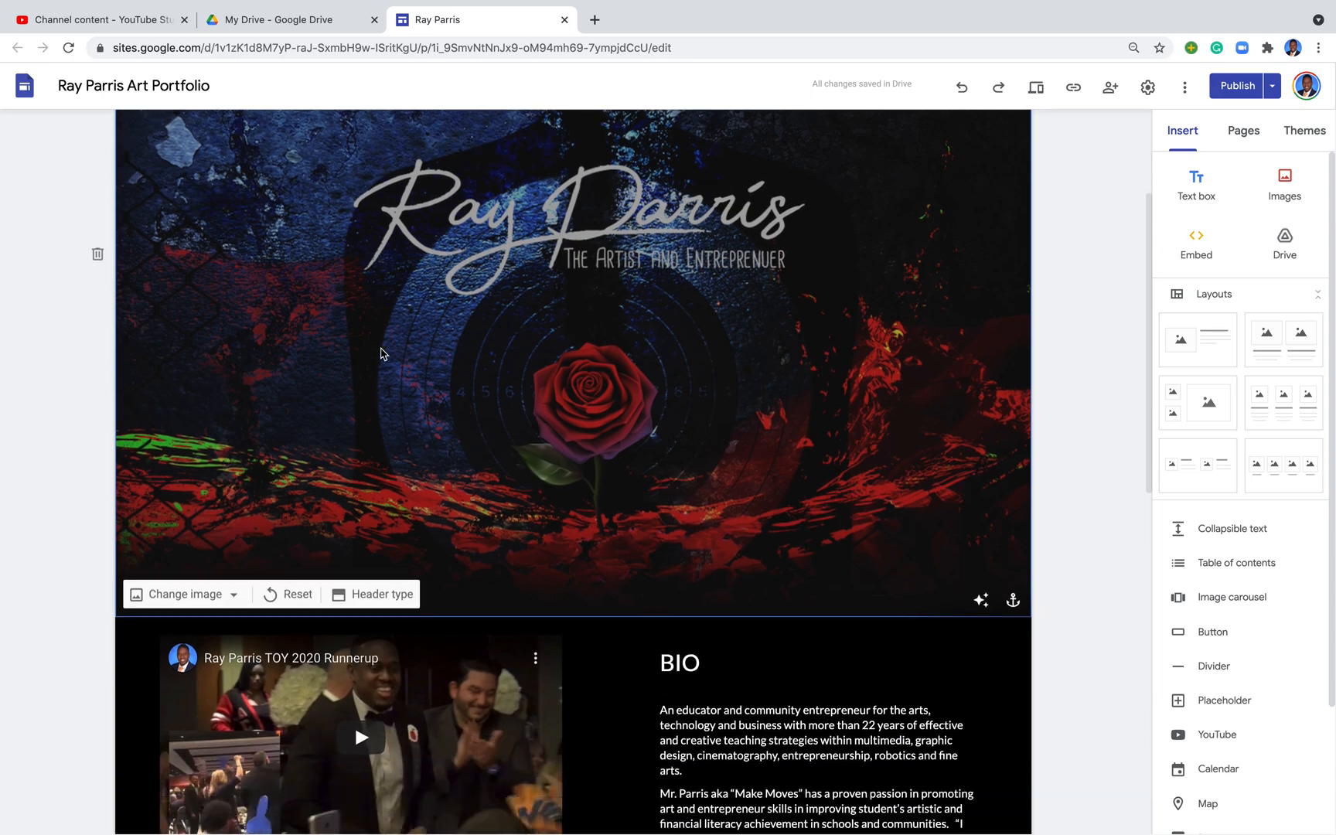
scroll(380, 354, down, 2)
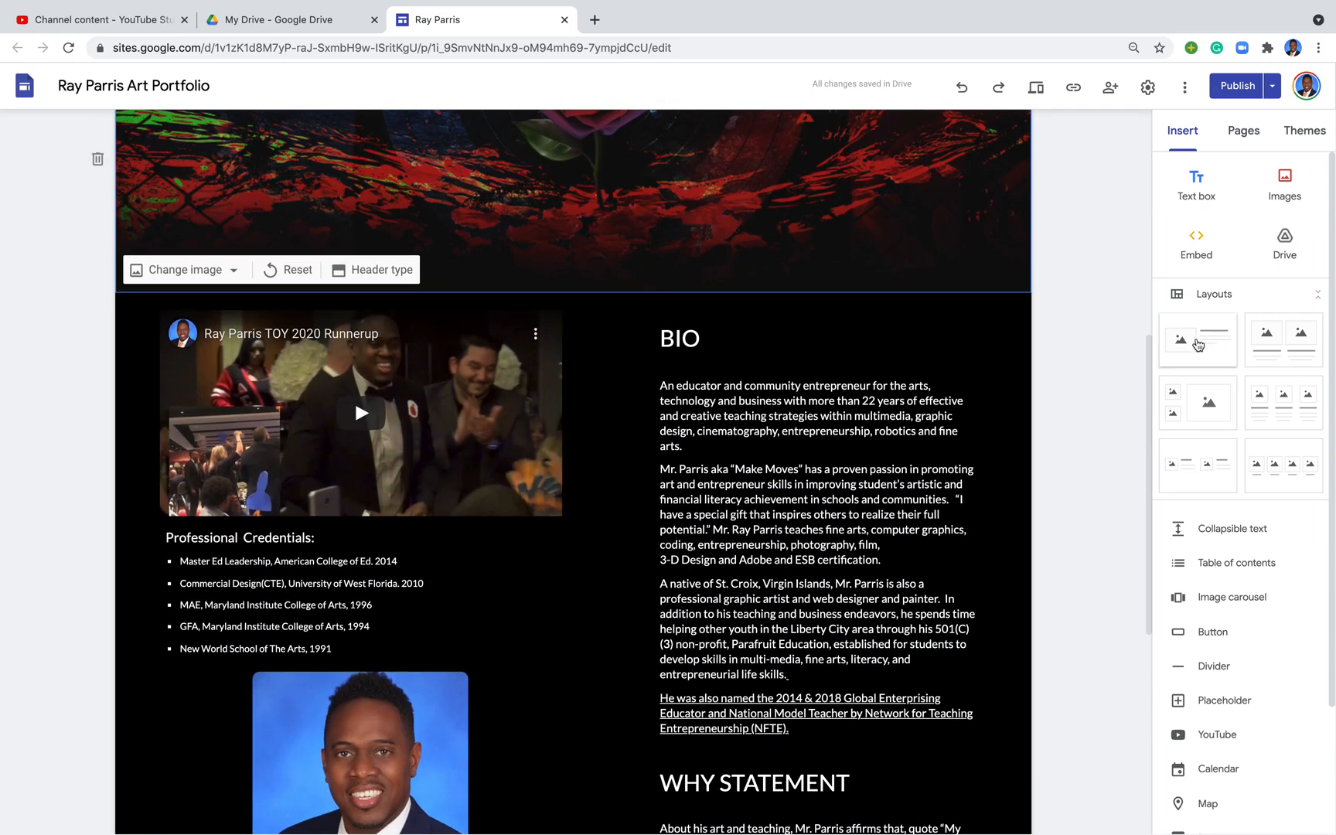
click(1192, 344)
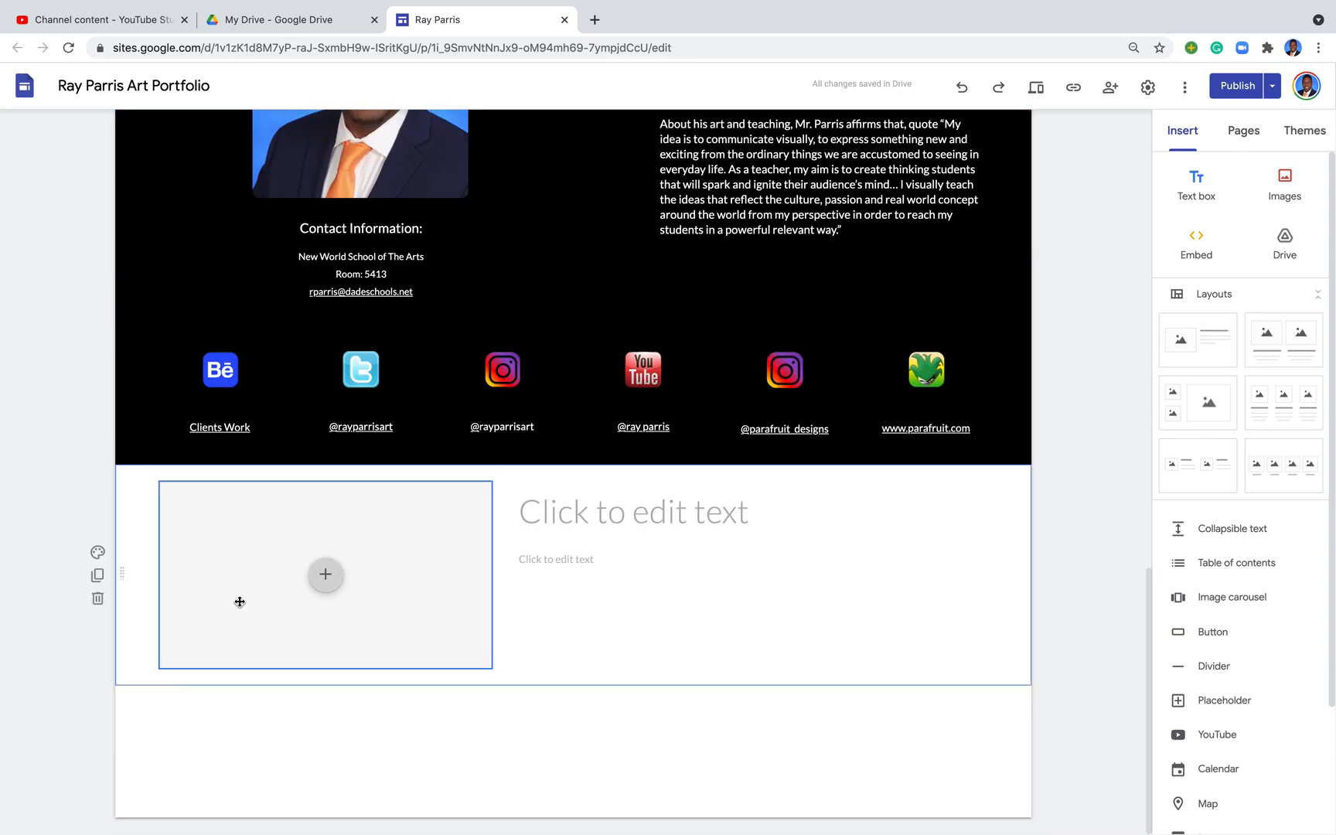
- Upload name.png from Folder Art on the Desktop into the new section's image placeholder and make the image slightly taller
click(326, 584)
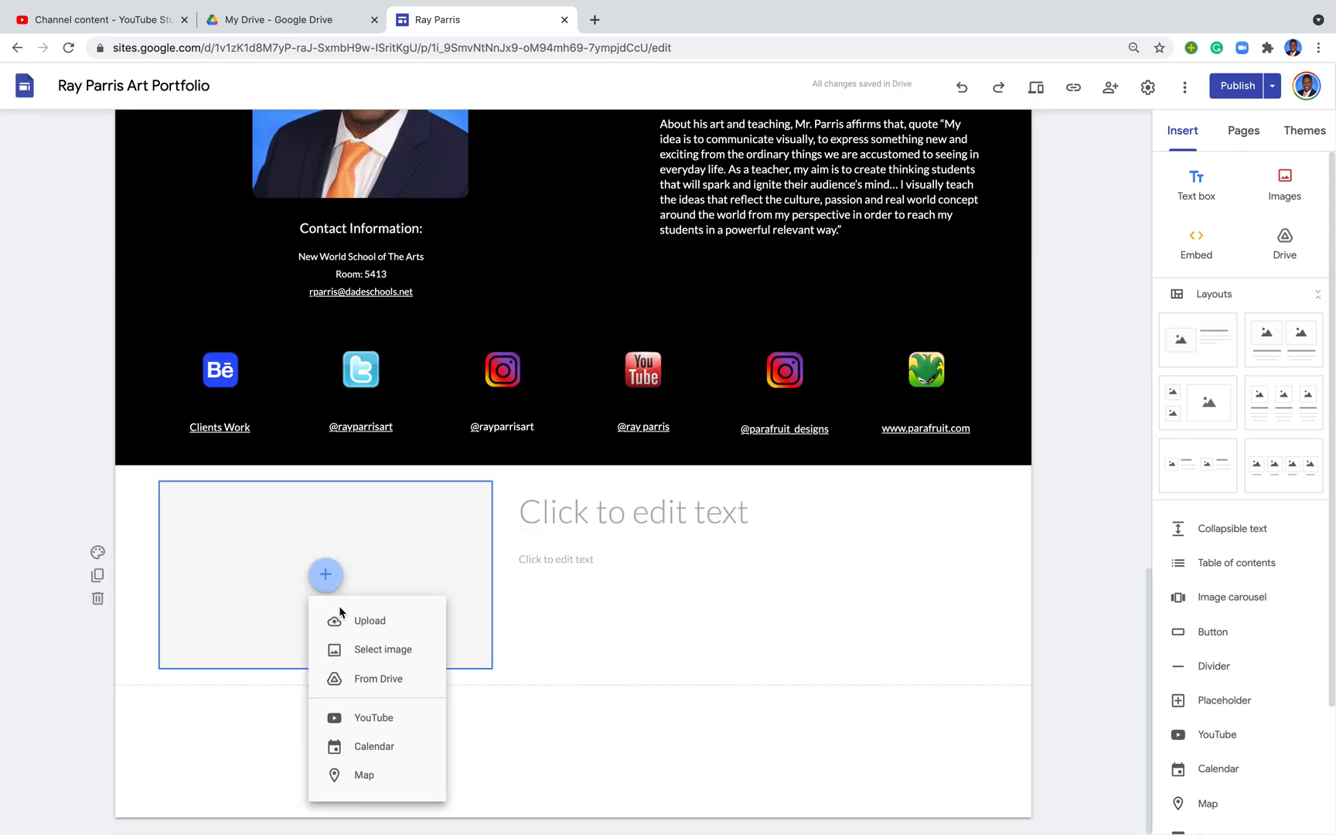
click(360, 621)
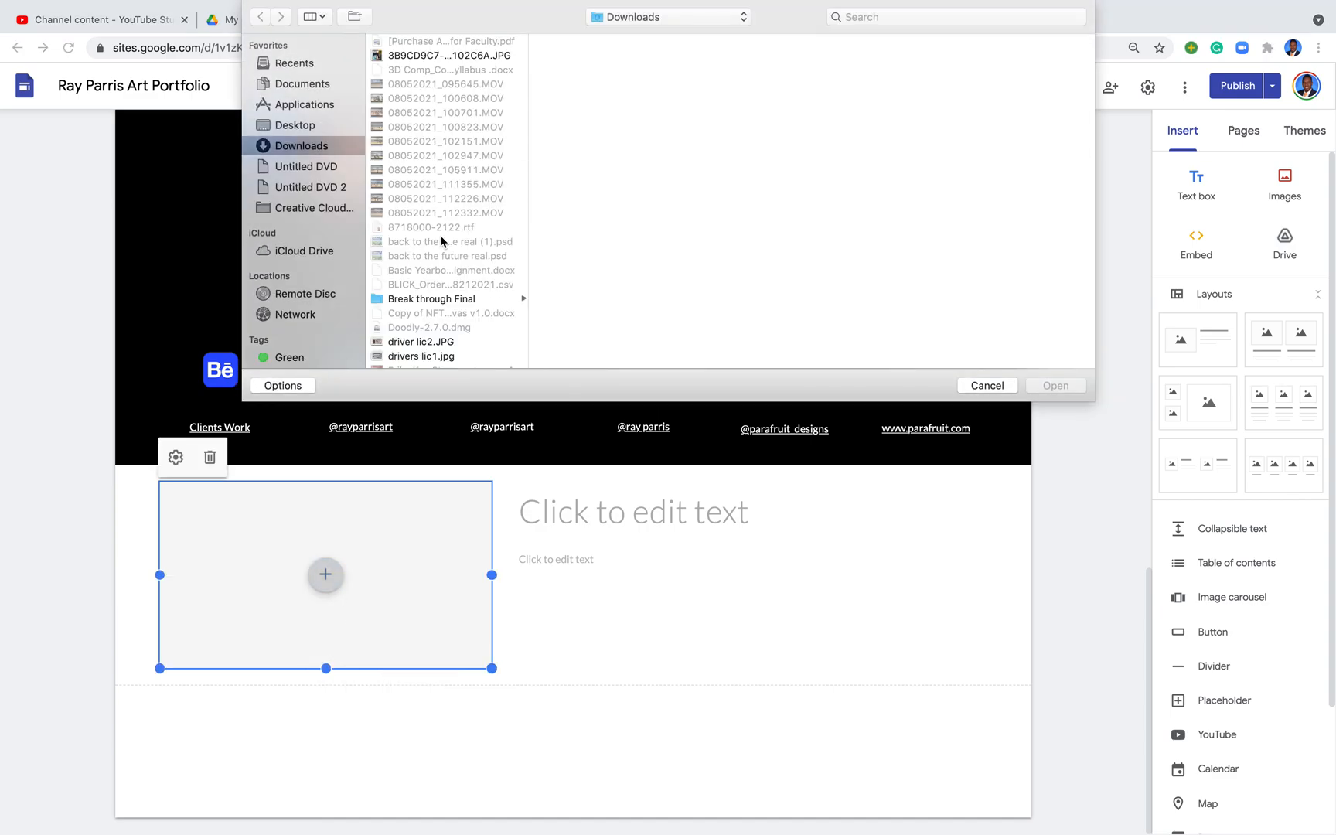
click(298, 127)
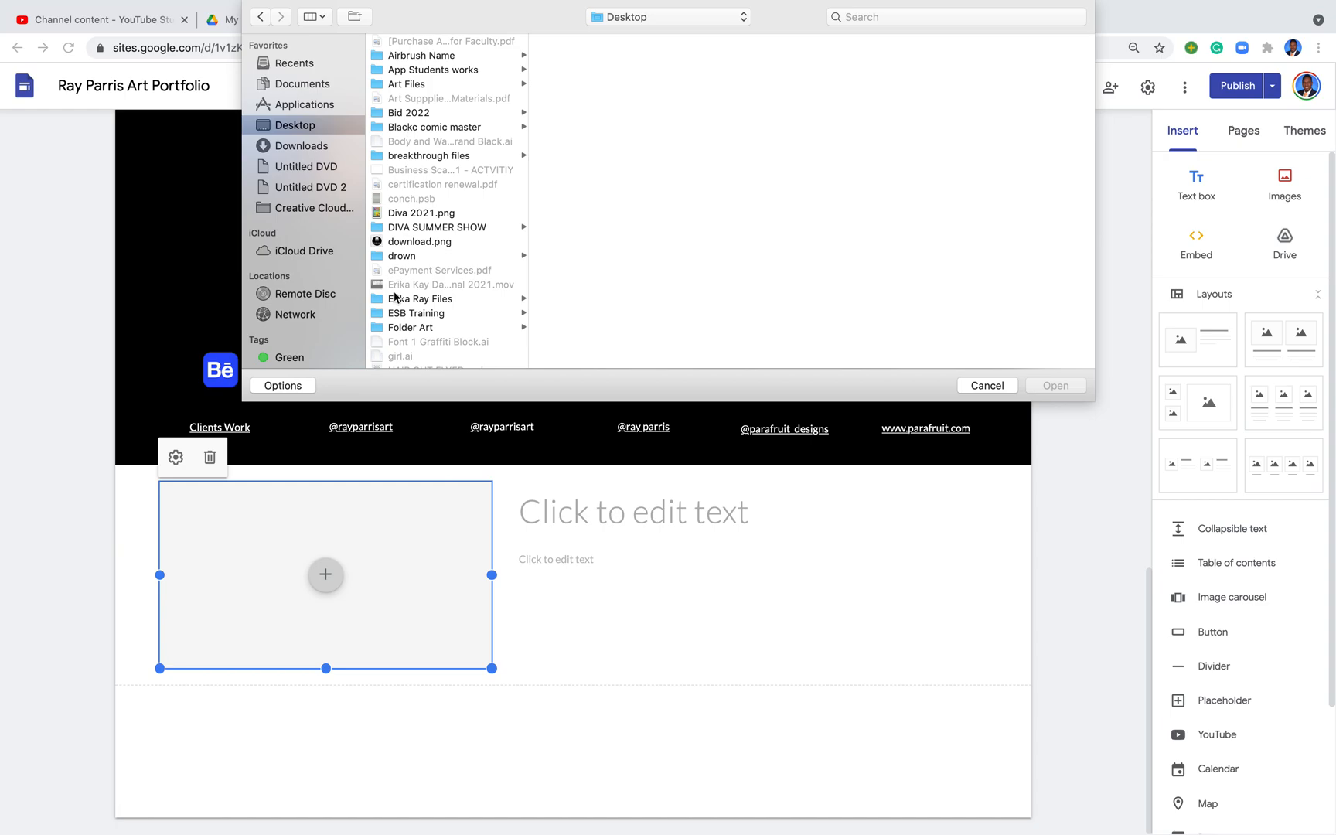
click(407, 331)
click(580, 61)
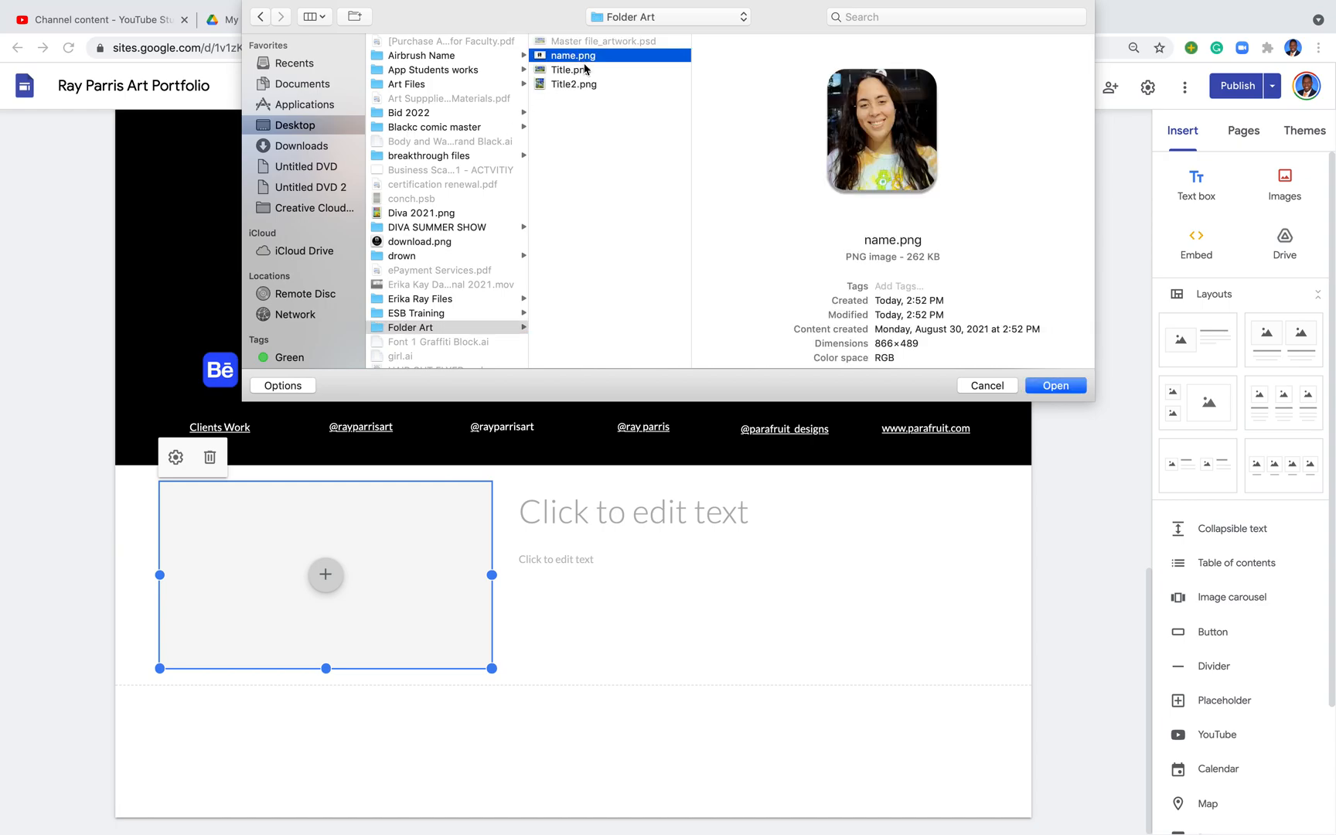
click(1069, 386)
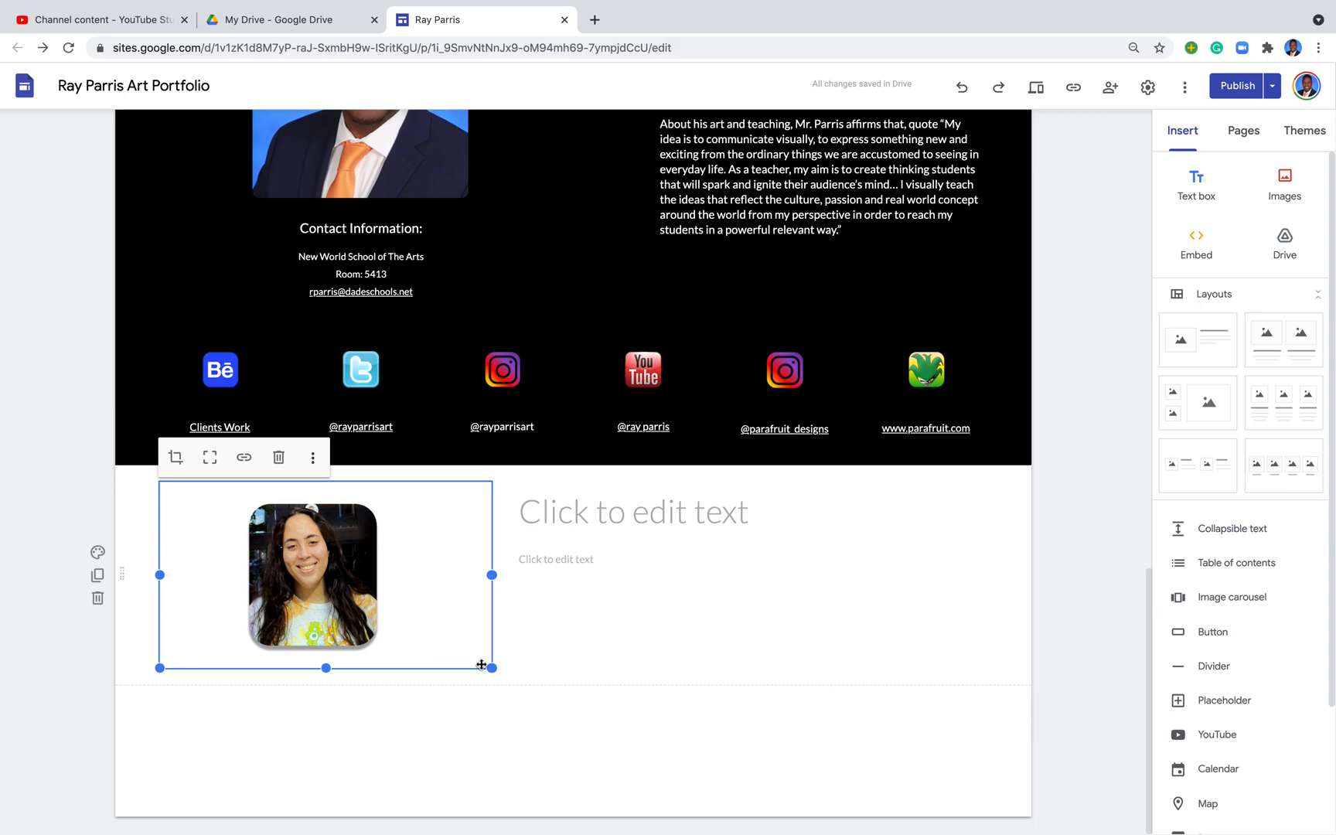
drag(492, 667, 464, 675)
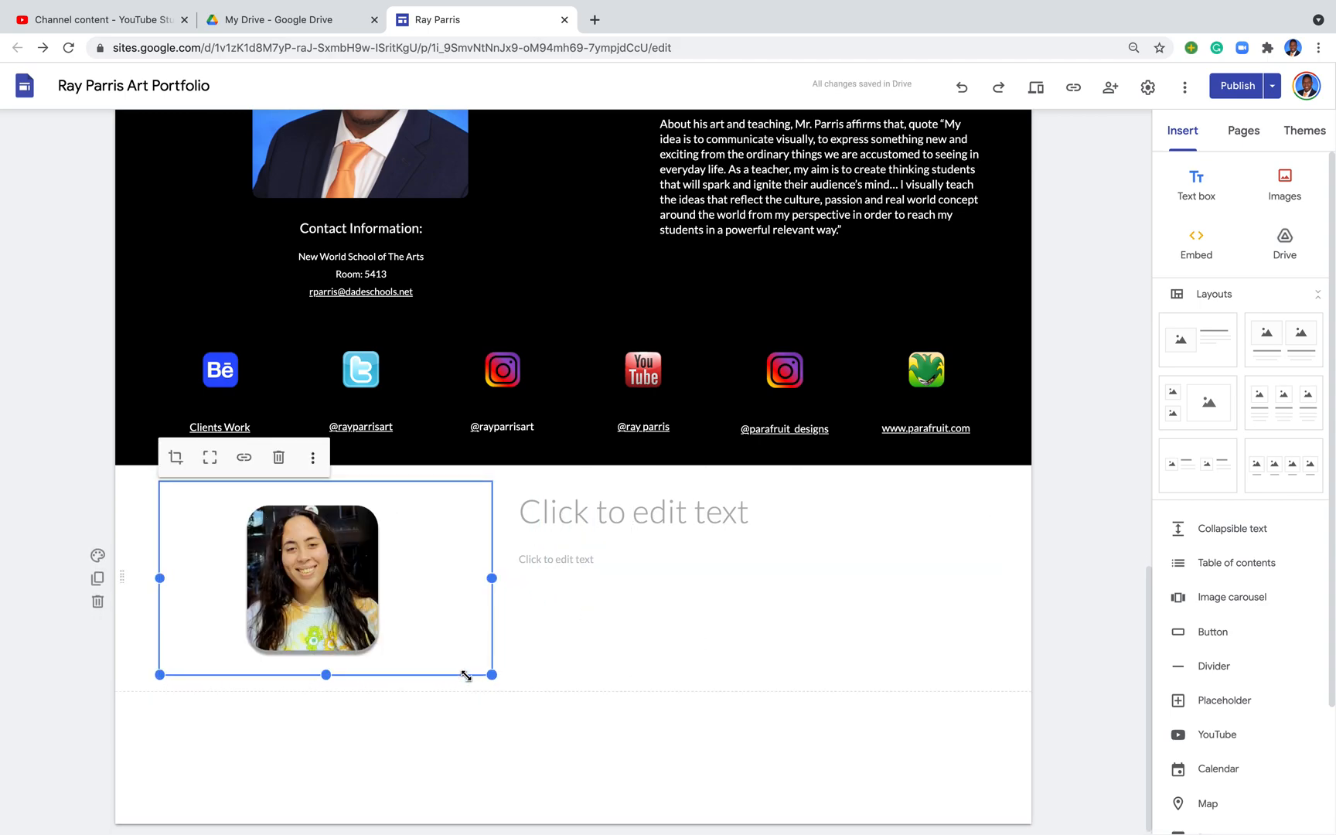
click(528, 640)
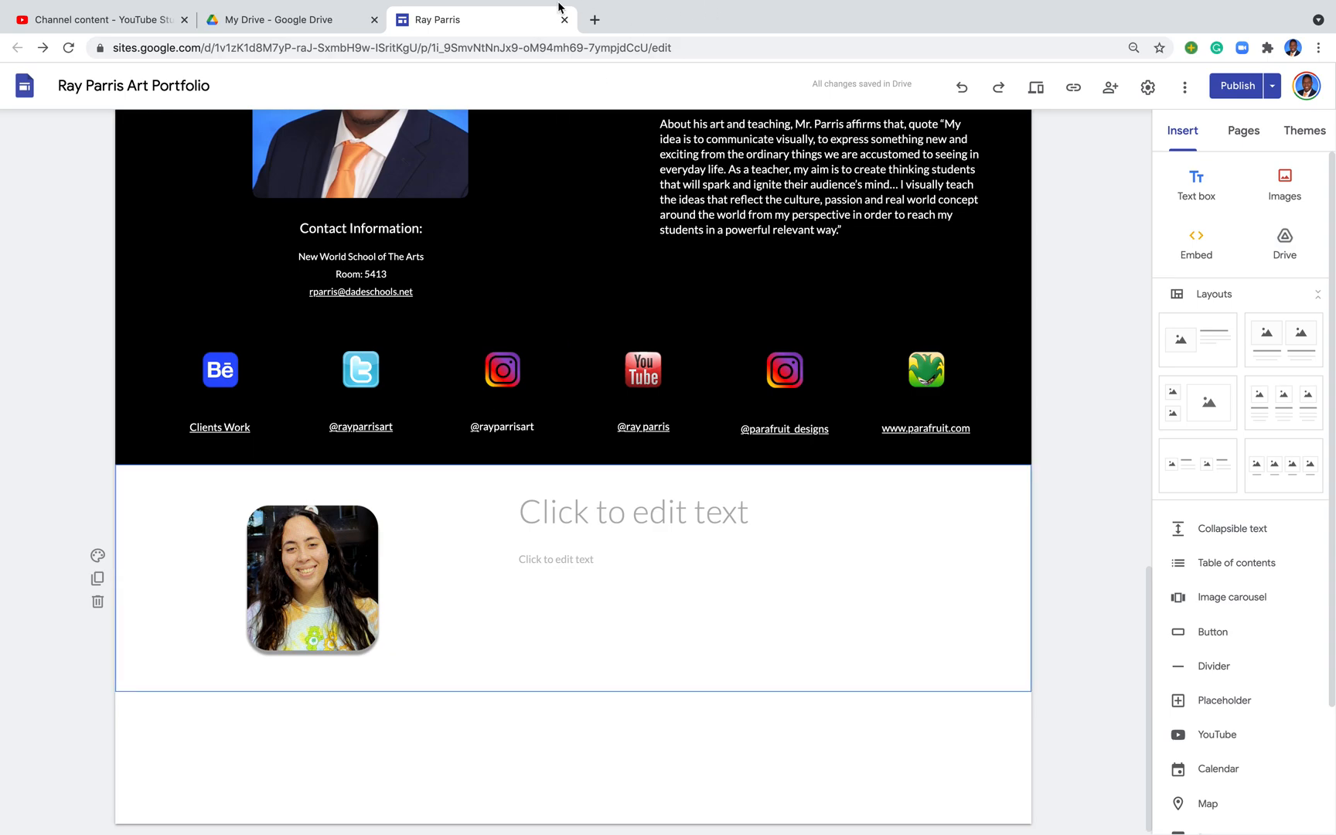
- Switch to QuickTime Player, quit it and enter "Photo Round edges" as the screen recording's file name
mouse_move(284, 15)
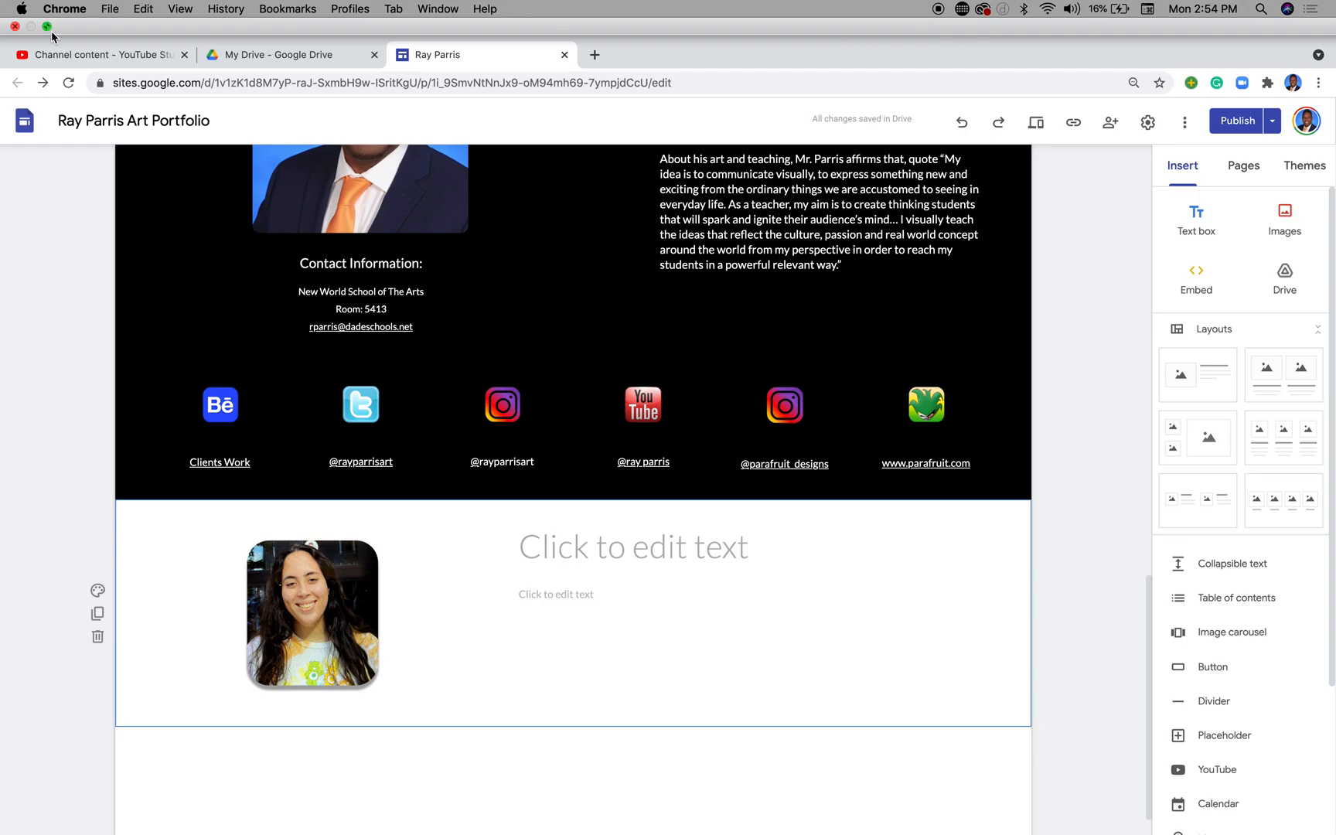
mouse_move(543, 821)
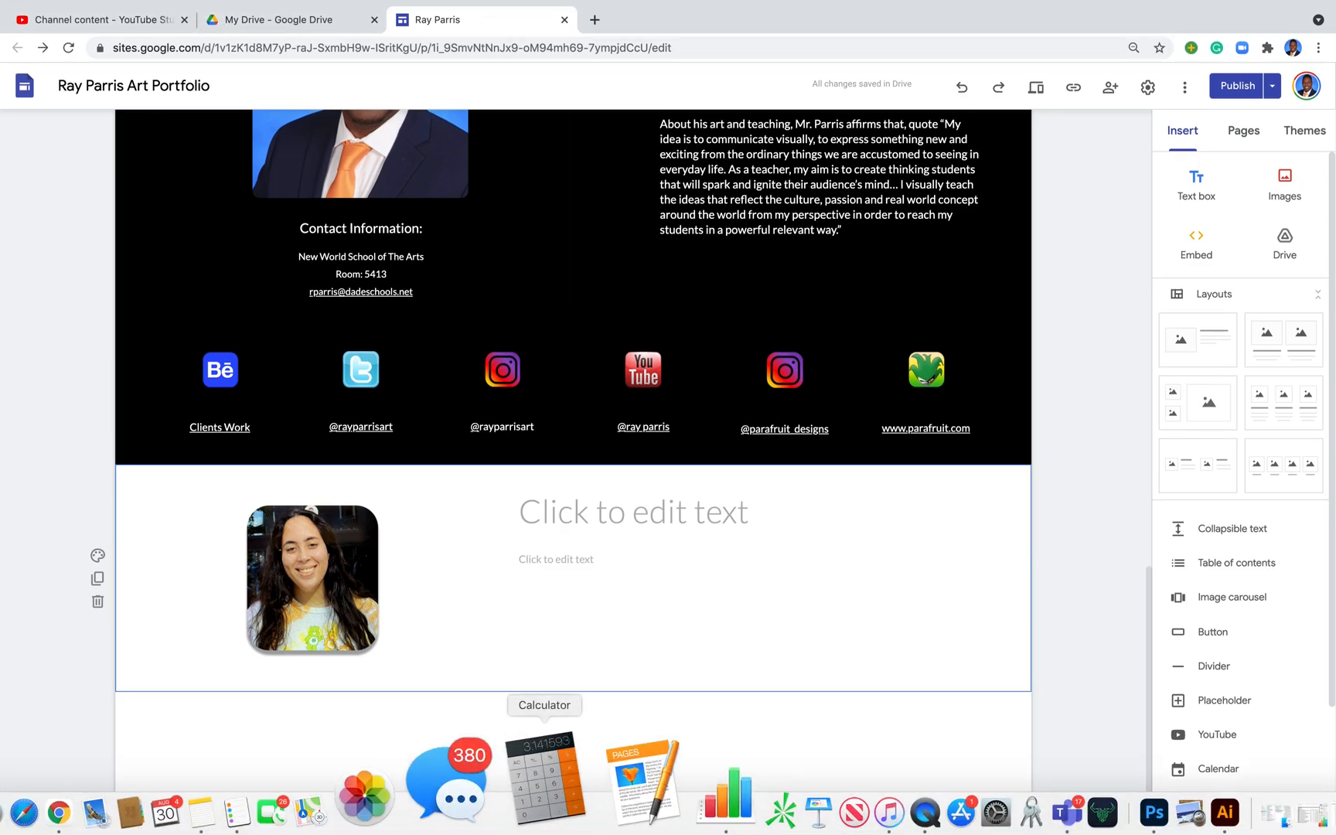
click(775, 796)
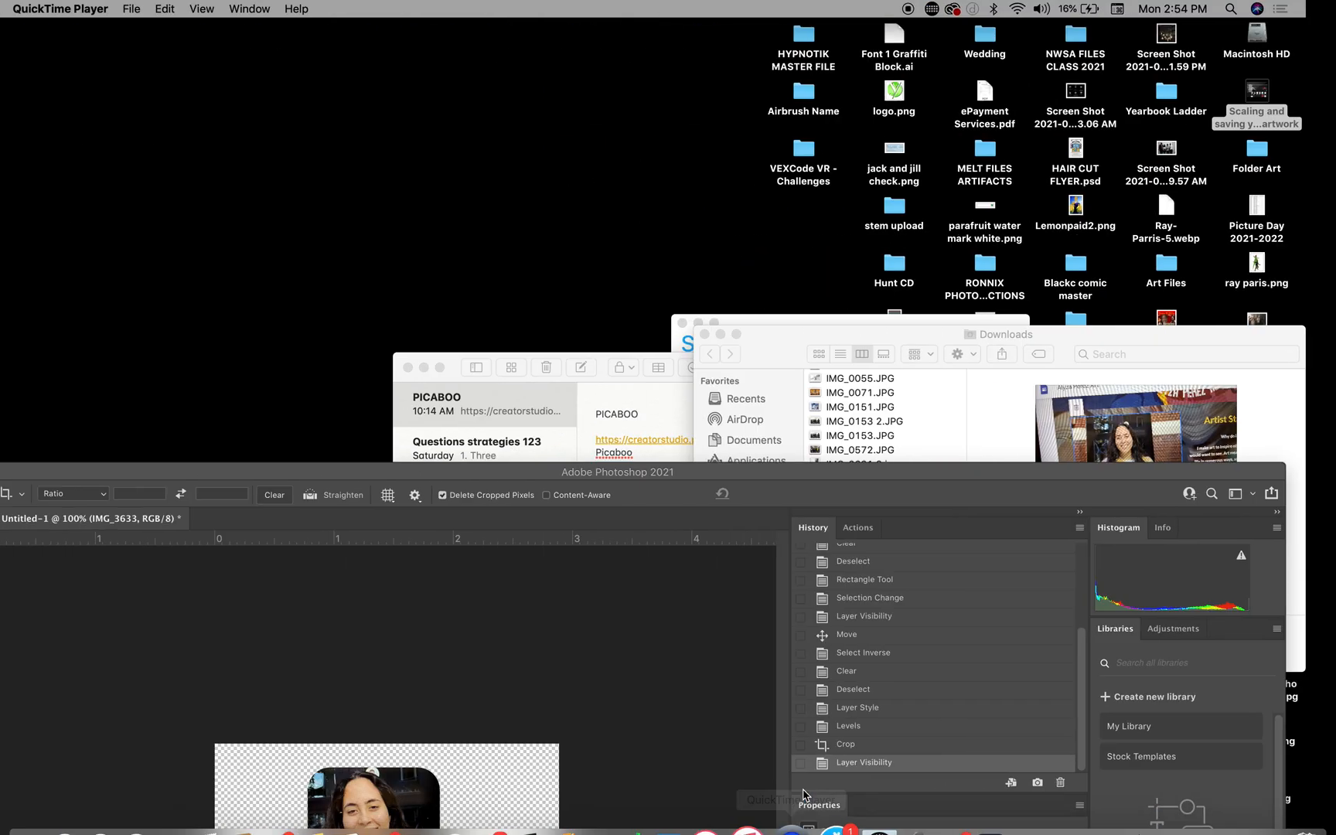
click(122, 8)
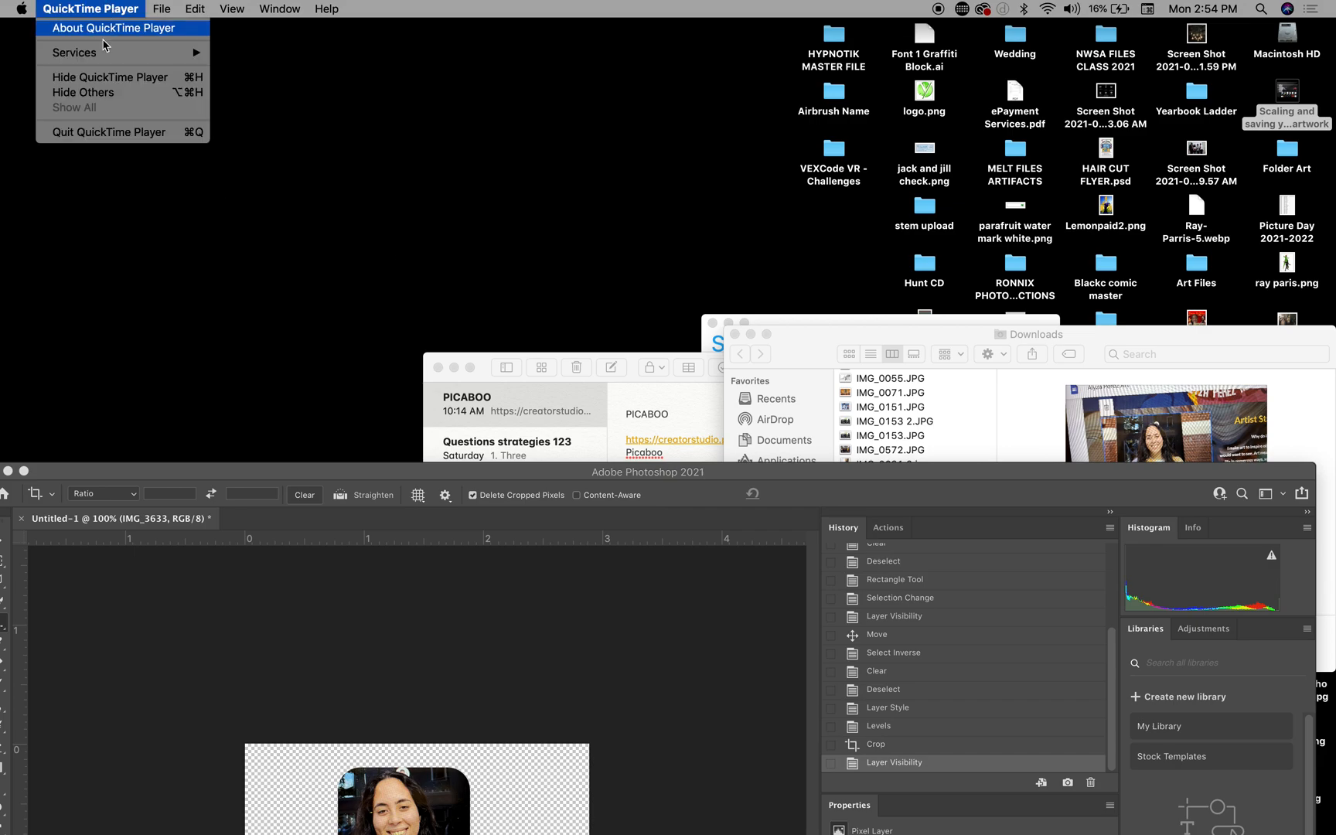
click(103, 133)
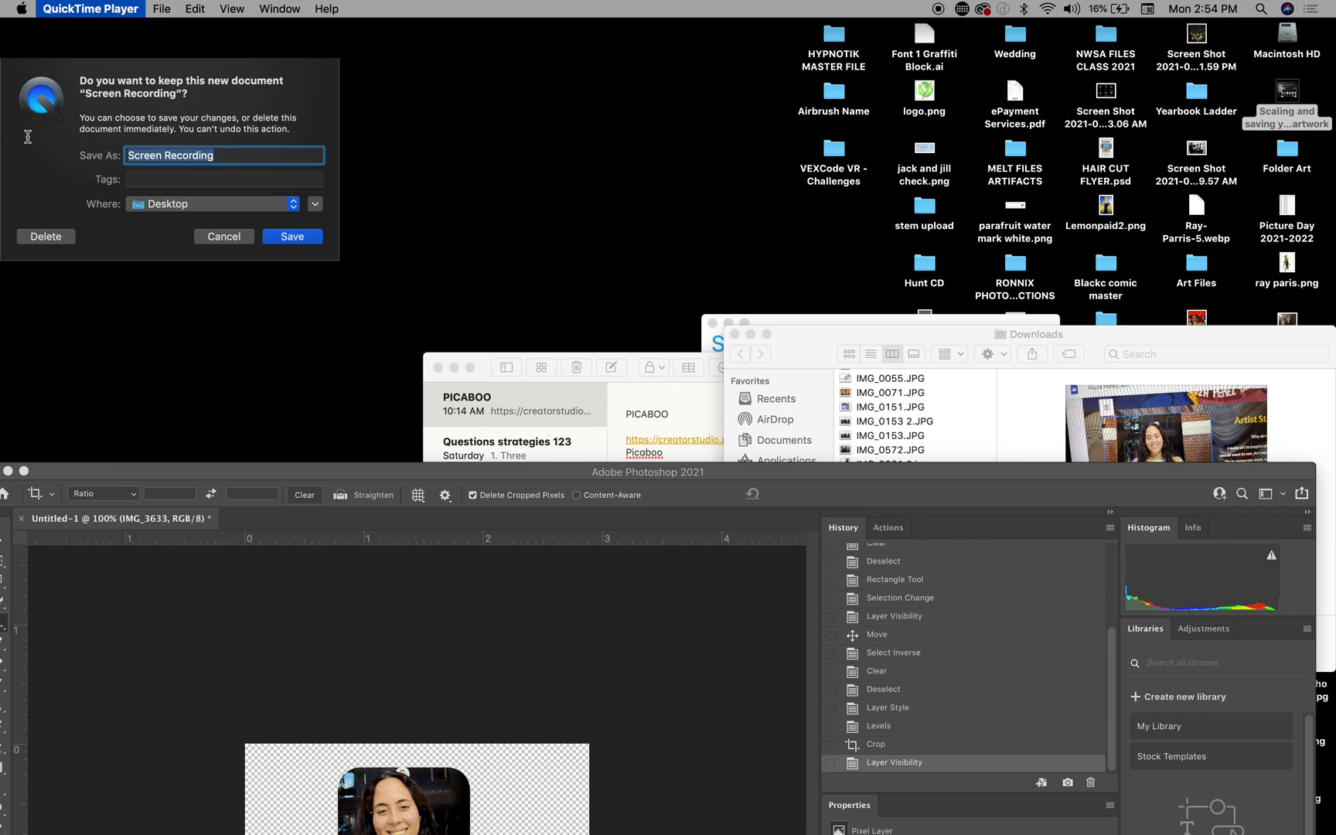
text(Photo Round edges)
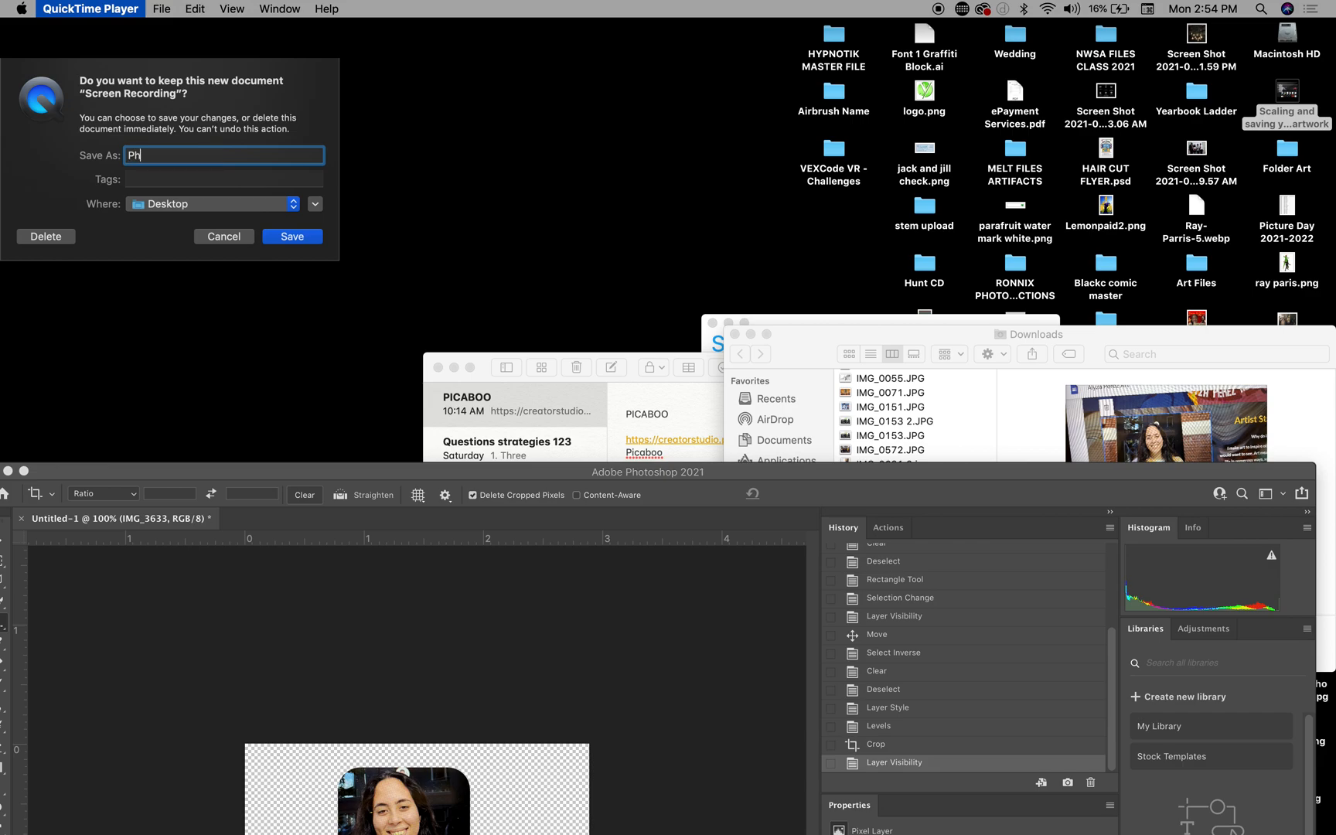